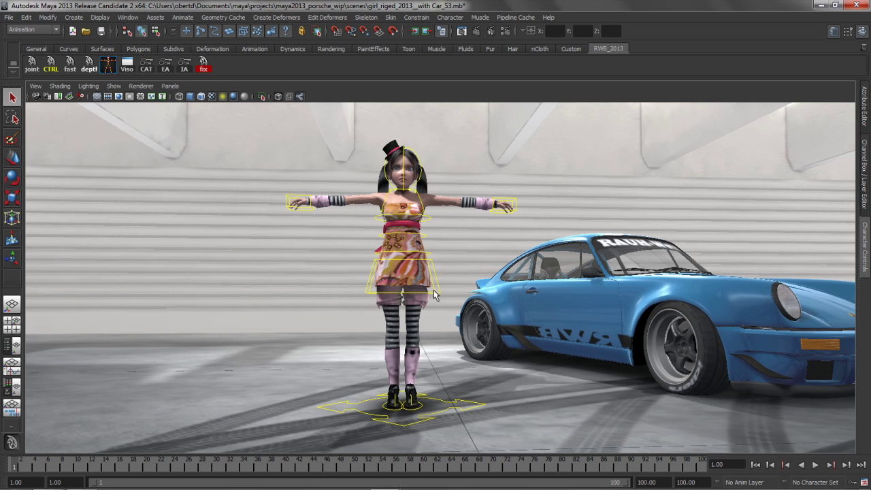
- Try rotating the girl rig's CRTL_spine1 control, undo the rotation and clear the selection
key("w")
mouse_move(406, 264)
left_mouse_down()
mouse_move(390, 264)
mouse_move(407, 263)
left_mouse_up()
left_click(432, 254)
key("e")
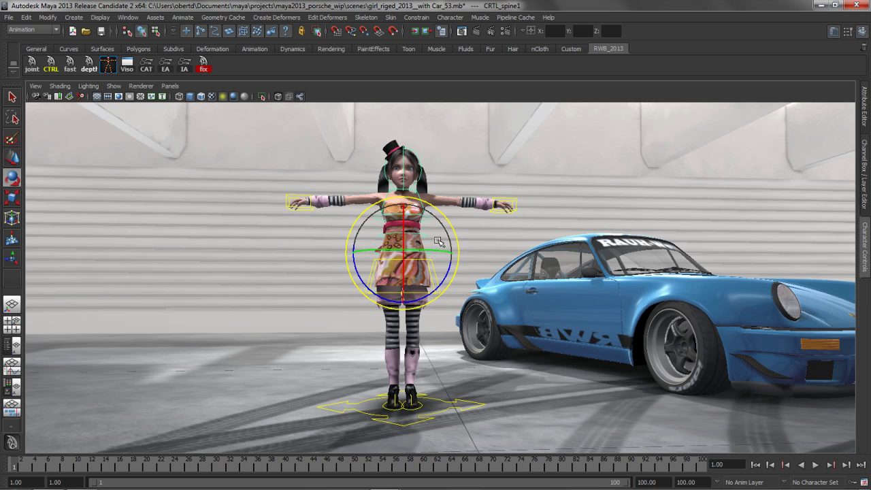
mouse_move(447, 234)
left_mouse_down()
mouse_move(449, 249)
mouse_move(442, 234)
left_mouse_up()
key("ctrl+z")
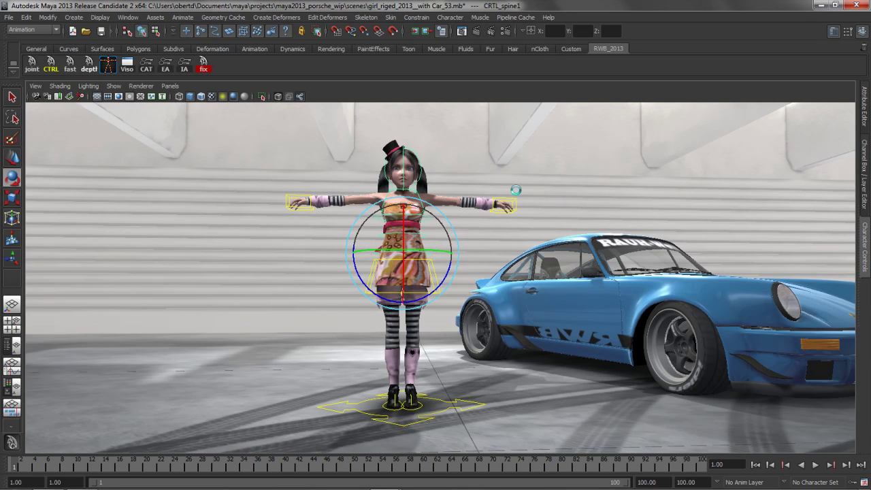
left_click(535, 189)
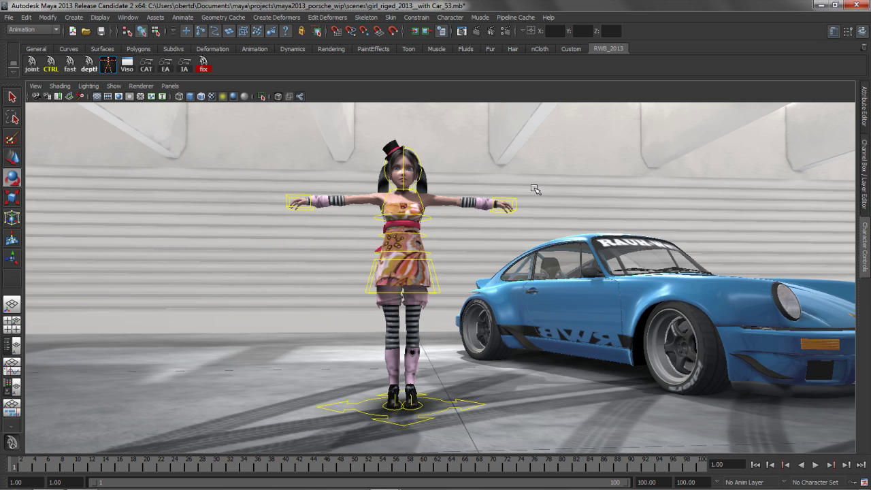
- Start a HumanIK skeleton definition for the girl and display her joints over the mesh
left_click(866, 246)
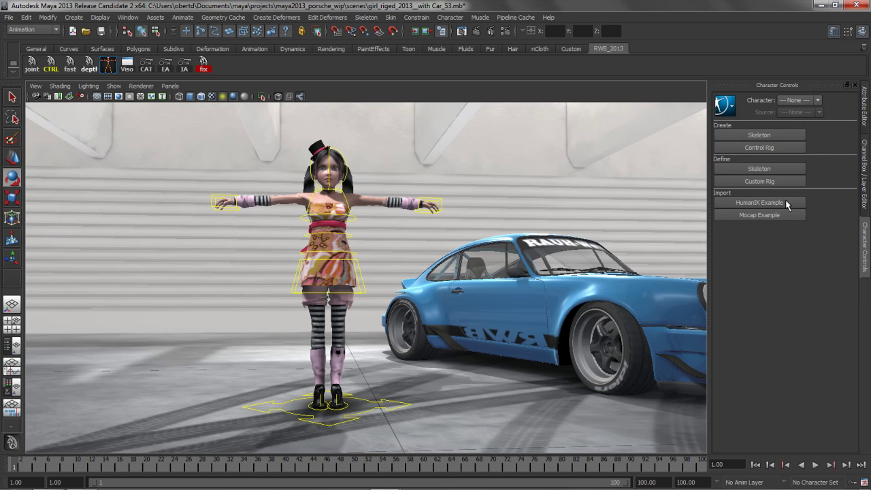
left_click(749, 167)
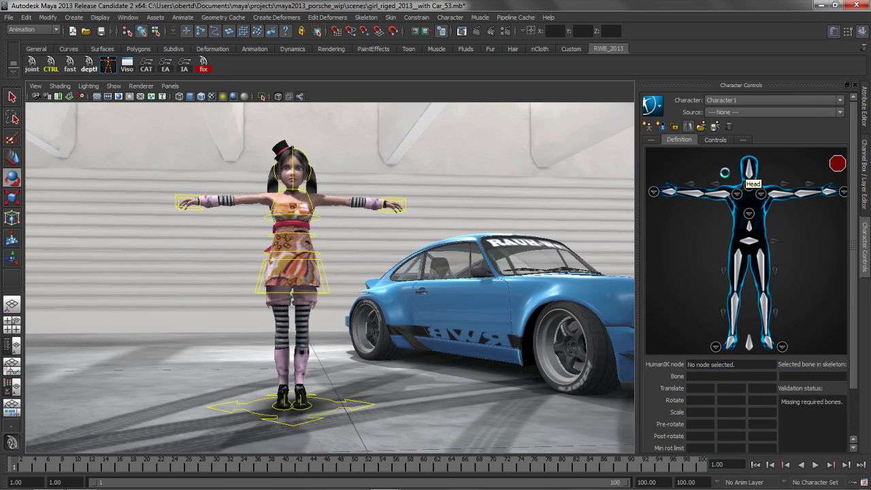
left_click(33, 68)
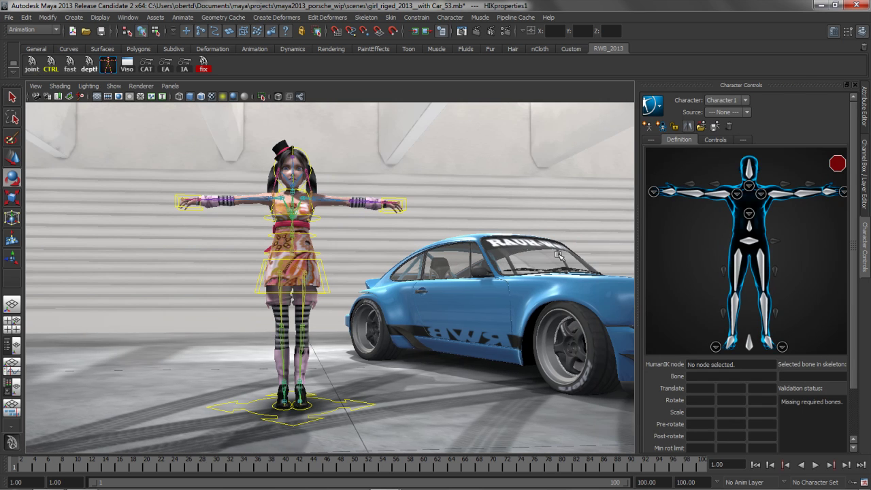
- Map the girl's left arm and left forearm joints to the matching bones of the HumanIK definition
left_click(776, 194)
left_click(330, 197)
left_click(801, 223)
double_click(805, 195)
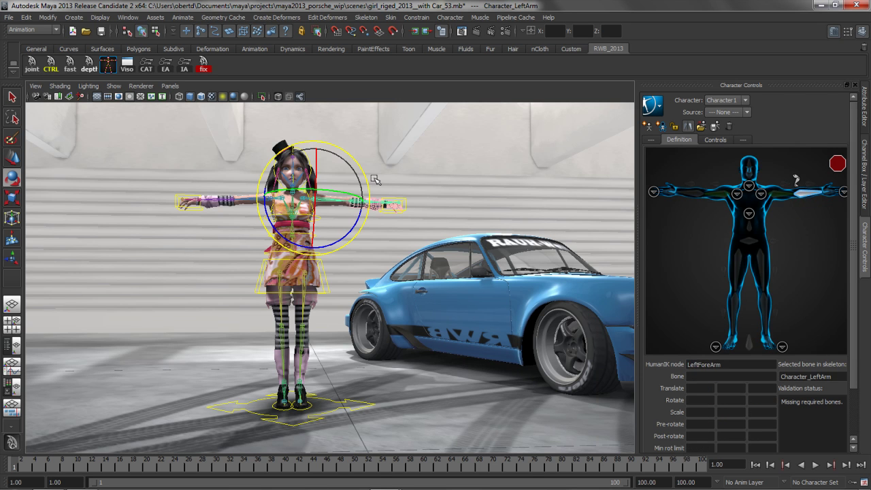
key("w")
left_click(358, 207)
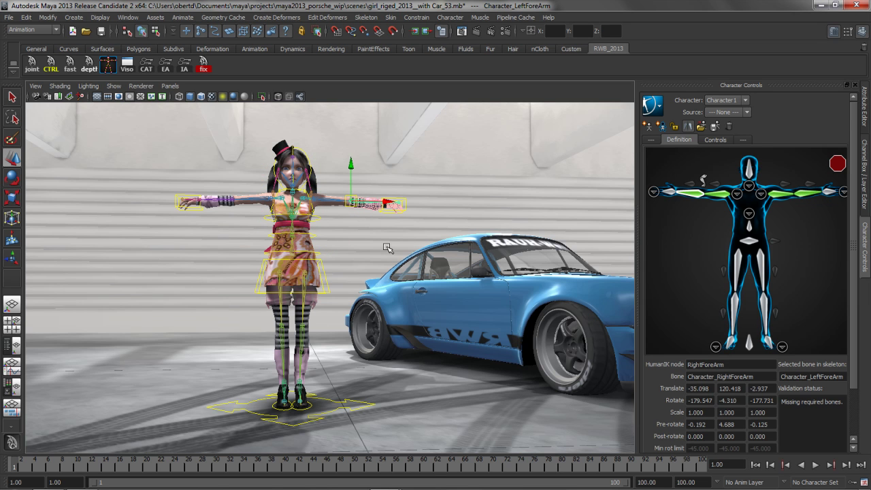
- Load the hGirl skeleton definition template, matching all bones with the prefix Character_
left_click(701, 126)
left_click(721, 268)
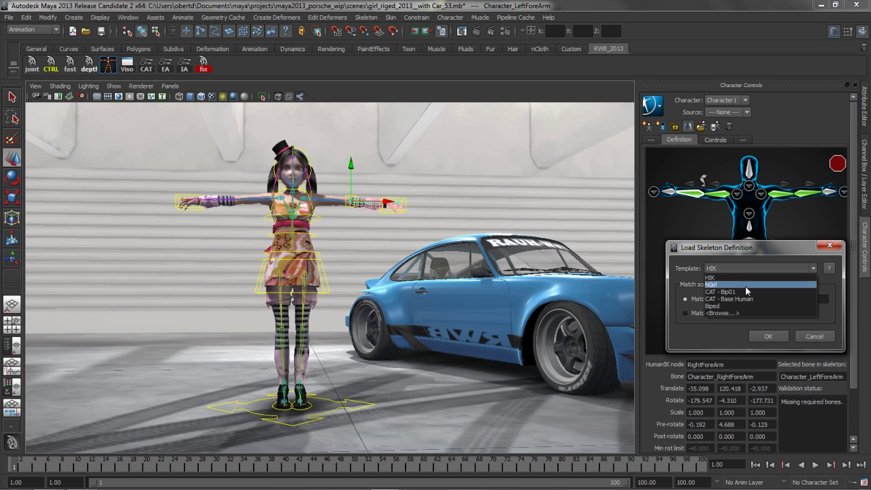
left_click(745, 286)
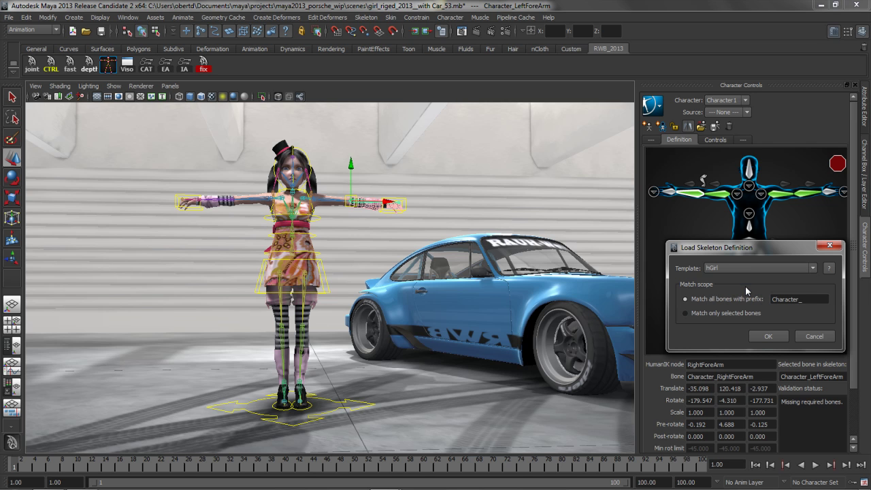
left_click(768, 336)
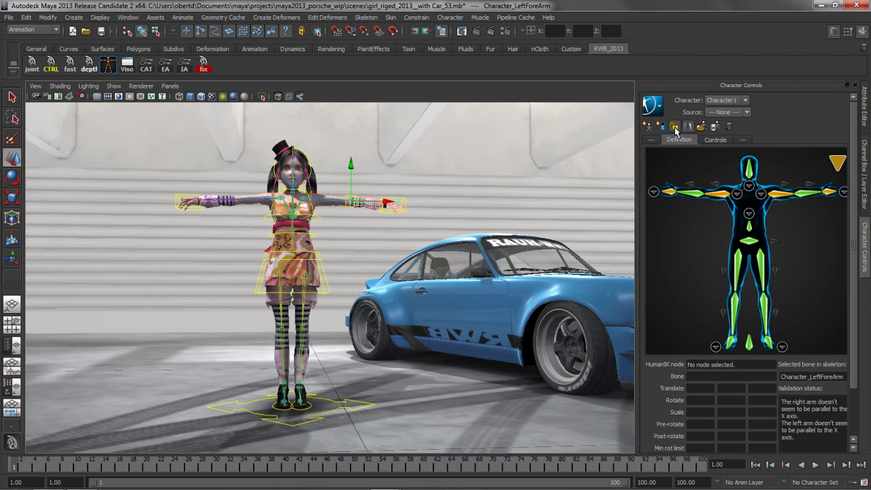
- Lock the skeleton definition and create a custom rig mapping for Character1
left_click(697, 256)
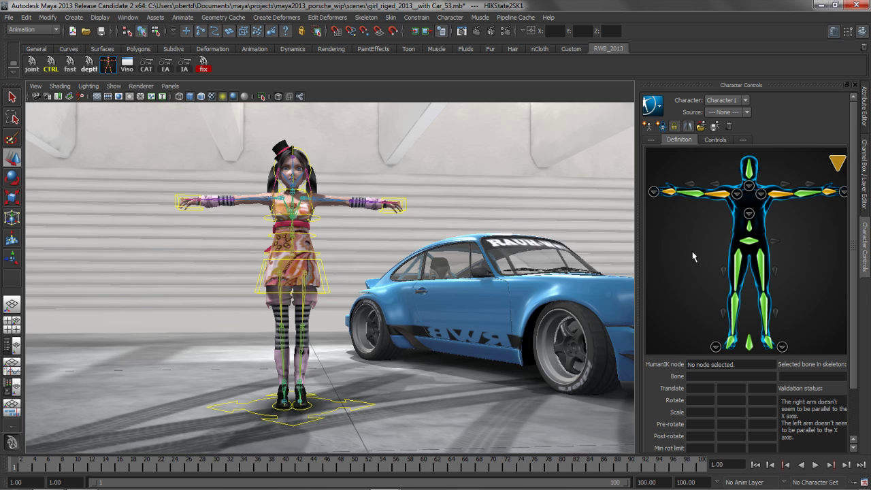
left_click(662, 129)
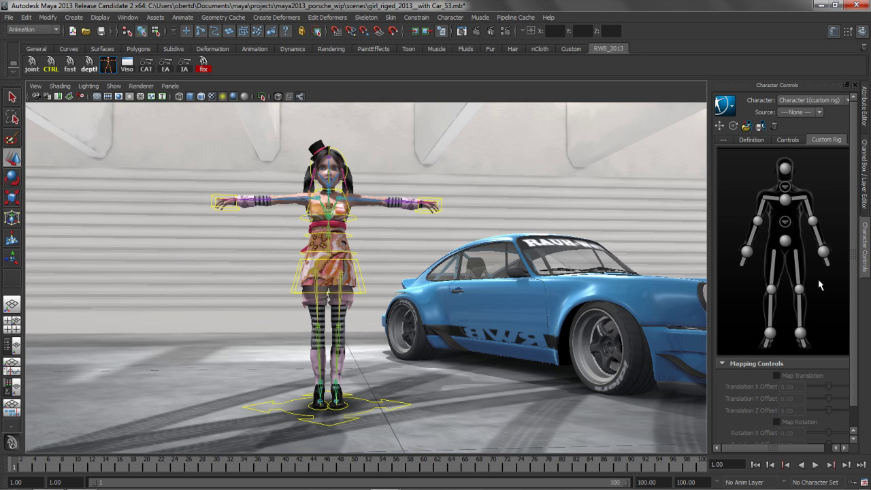
- Assign the girl's left hand control, CTRL_hand_L, to the left wrist effector of the custom rig
left_click_drag(443, 235, 436, 251, "alt")
scroll(435, 250, "up", 2)
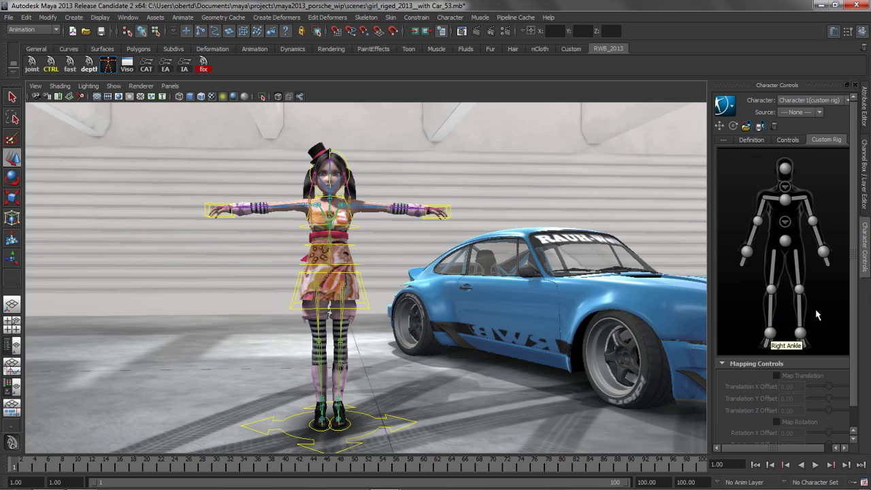
left_click(447, 211)
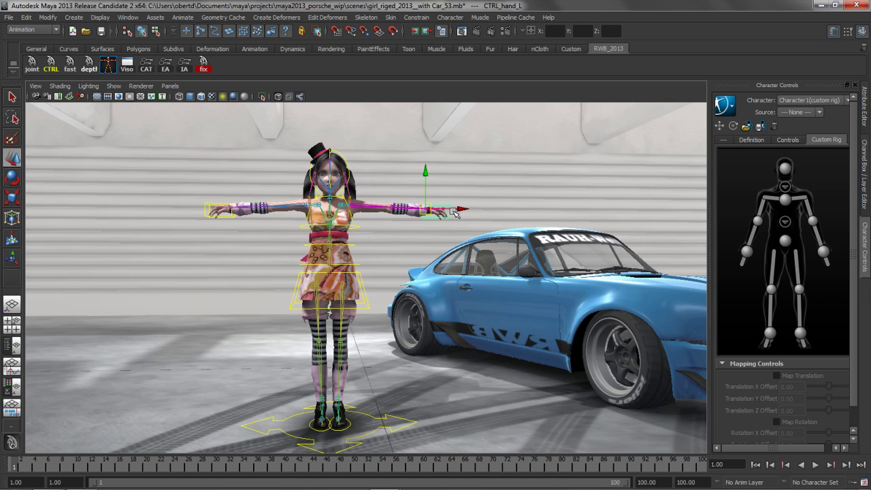
right_click(826, 253)
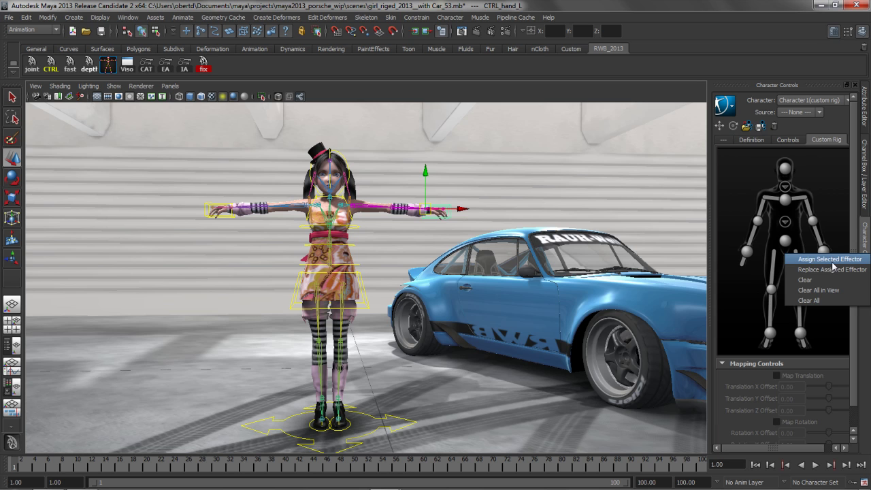
left_click(831, 261)
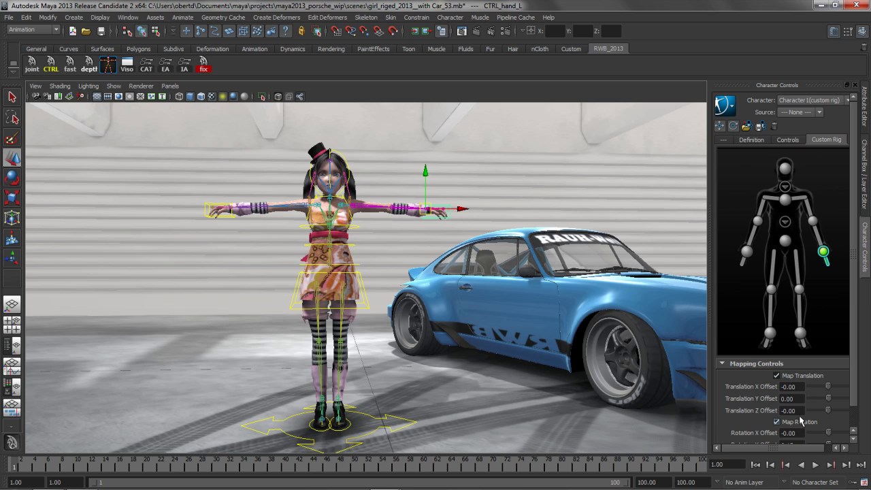
- Assign CRTL_spine1 to the lowest spine effector in the detailed spine view, and return to the full-body view
left_click(786, 221)
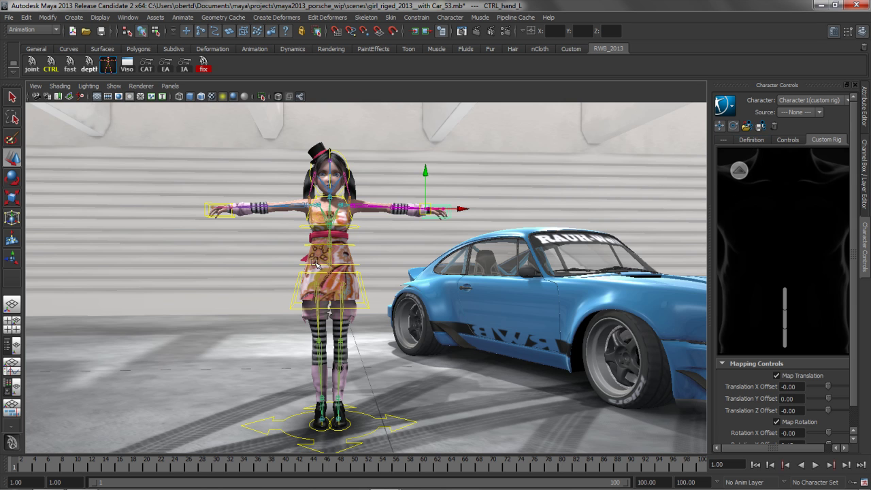
left_click(355, 264)
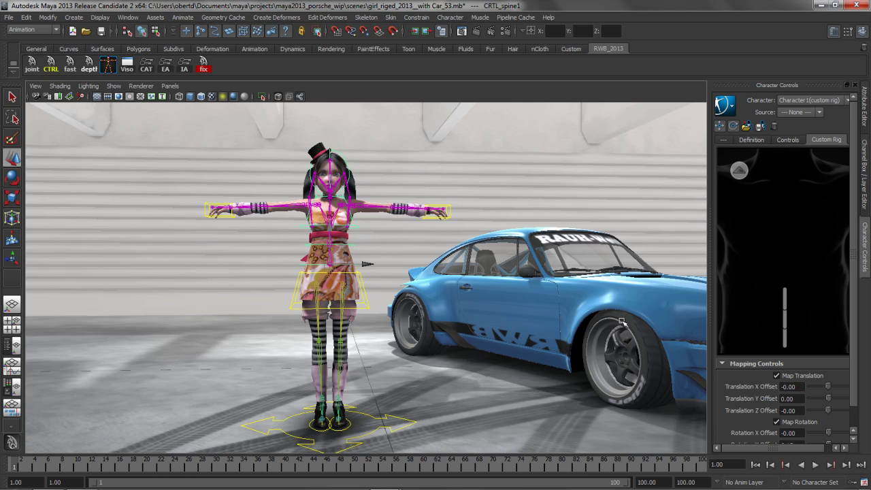
right_click(786, 342)
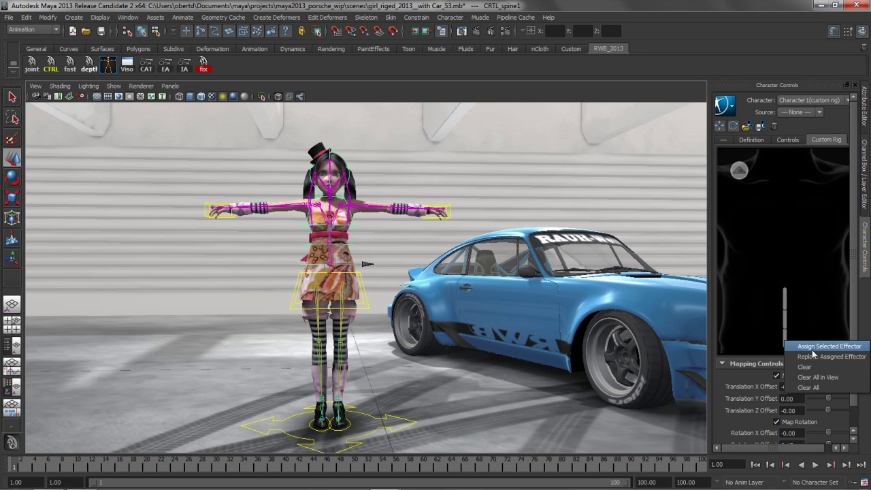
left_click(812, 349)
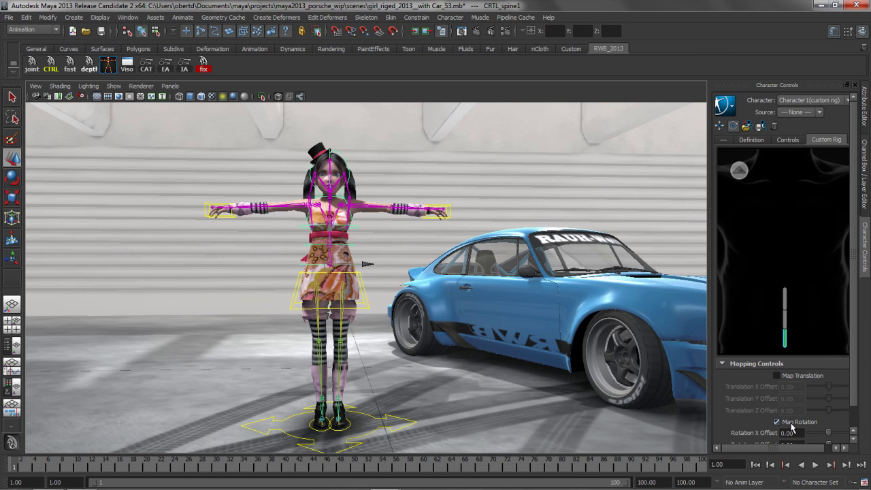
left_click(739, 171)
left_click(826, 304)
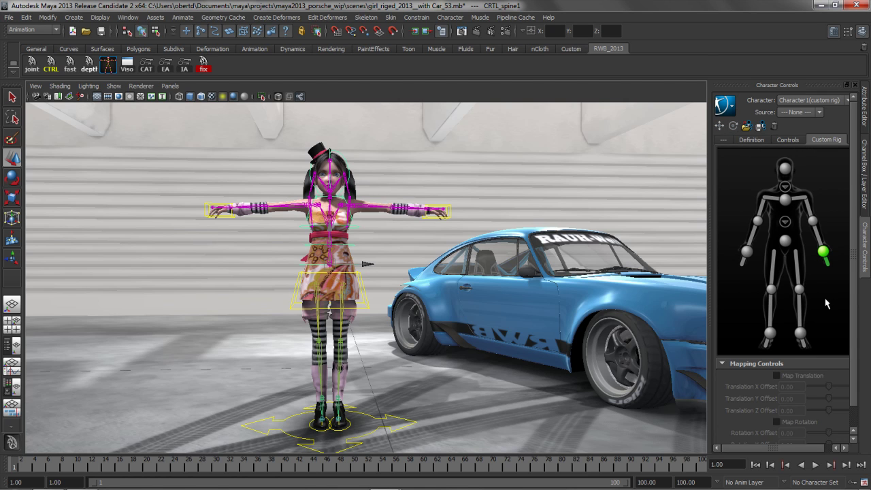
- Load a saved custom rig mapping from file to assign the character's remaining effectors
left_click(746, 127)
left_click(239, 178)
left_click(246, 184)
left_click(580, 398)
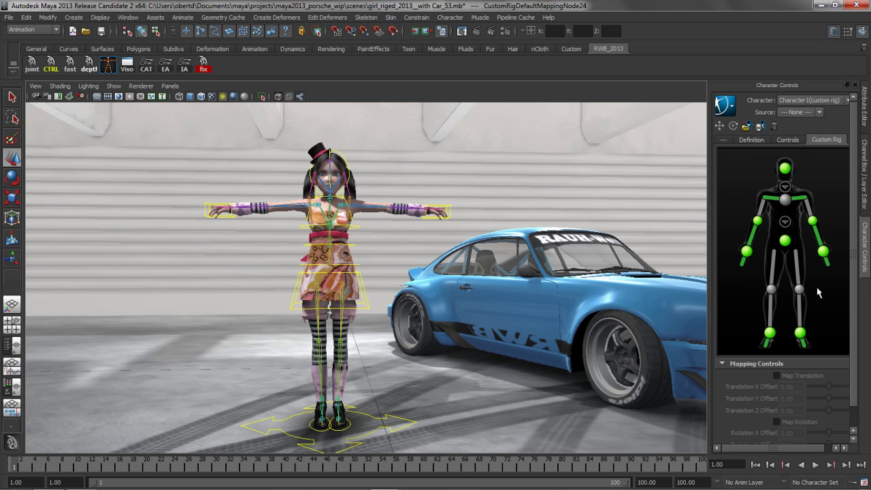
- Import the cartwheel.ma mocap example from the Visor into the scene and close the Visor
left_click(129, 66)
left_click(546, 210)
left_click(546, 211)
left_click(546, 210)
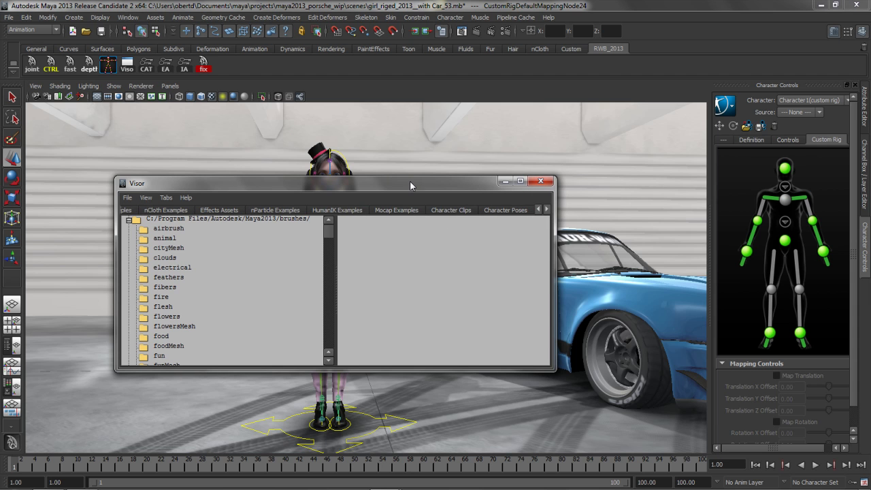
left_click_drag(411, 182, 616, 133)
left_click(612, 163)
middle_click_drag(584, 224, 165, 308)
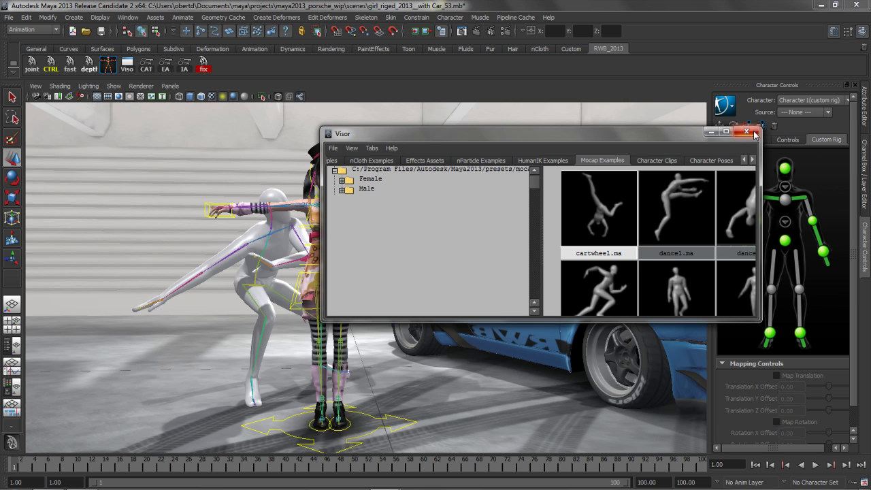
left_click(747, 133)
- Play back the imported mocap figure's cartwheel from a side view and scrub back to frame 3
left_click_drag(406, 271, 488, 283, "alt")
middle_click_drag(489, 282, 426, 287, "alt")
right_click_drag(456, 287, 435, 285, "alt")
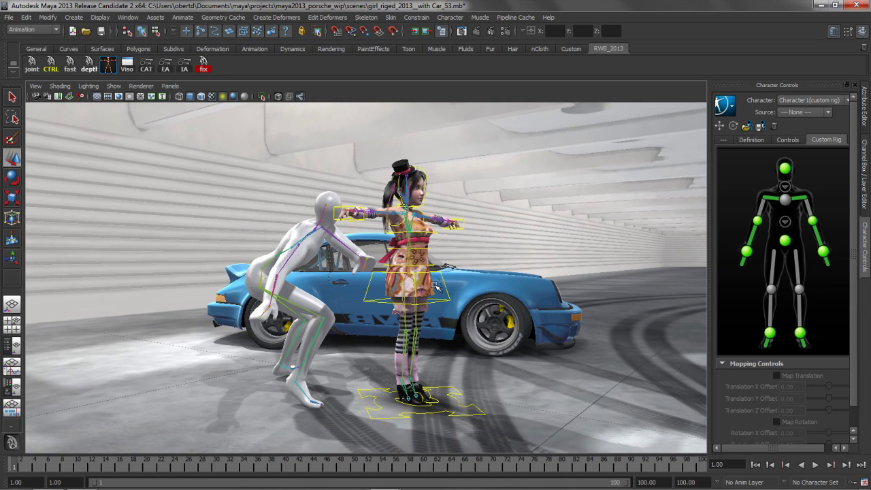
key("alt+v")
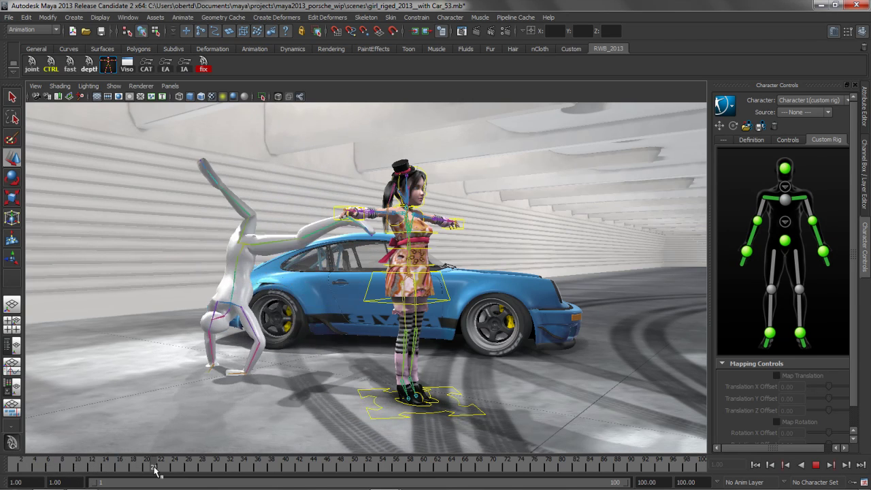
left_click_drag(202, 472, 29, 464)
- Set MocapExample as the animation source for Character1's custom rig
middle_click_drag(413, 357, 401, 354, "alt")
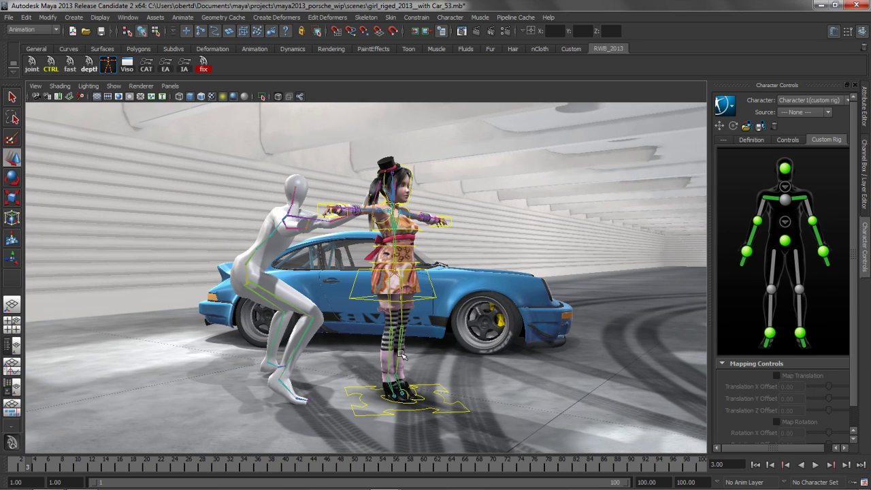
middle_click_drag(378, 259, 382, 273, "alt")
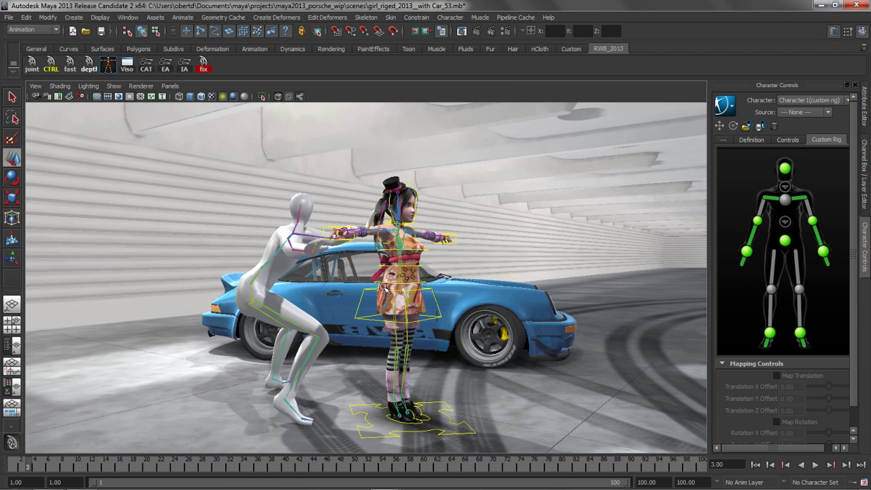
left_click(802, 113)
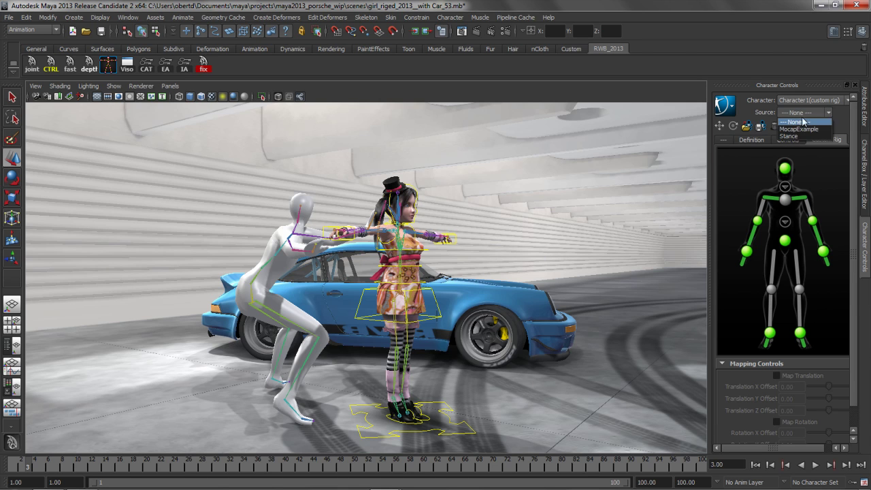
left_click(799, 128)
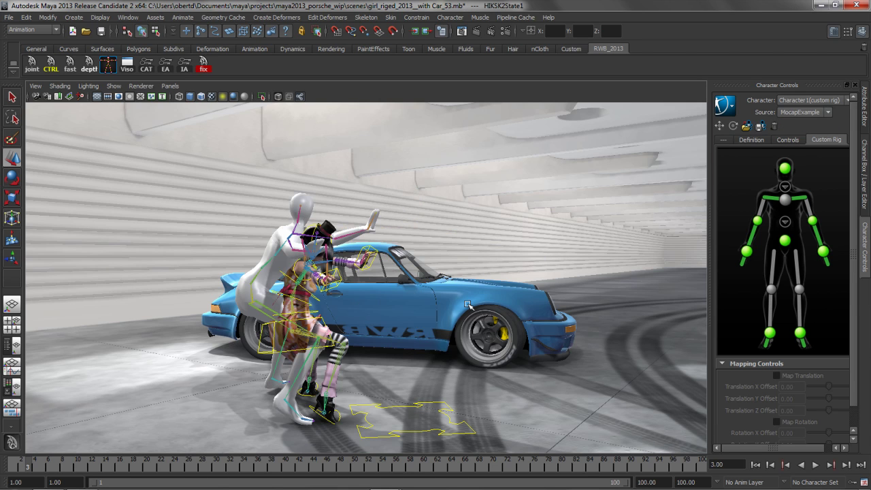
- Move the girl's CTRL_master_anim control across the floor so she stands clear of the mocap figure
left_click(461, 433)
left_click_drag(433, 428, 496, 404)
left_click_drag(534, 400, 591, 400, "alt")
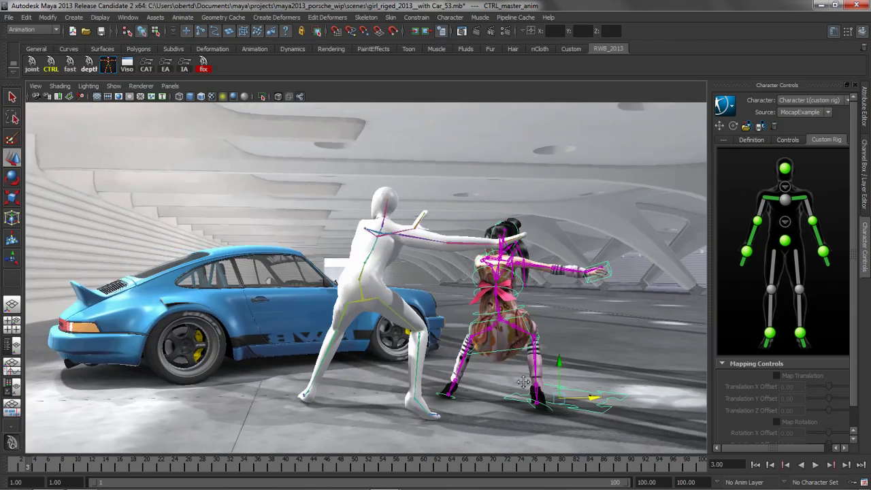
middle_click_drag(591, 400, 520, 385, "alt")
right_click_drag(519, 385, 552, 394, "alt")
left_click_drag(560, 395, 599, 396)
middle_click_drag(599, 395, 577, 398, "alt")
right_click_drag(577, 398, 465, 372, "alt")
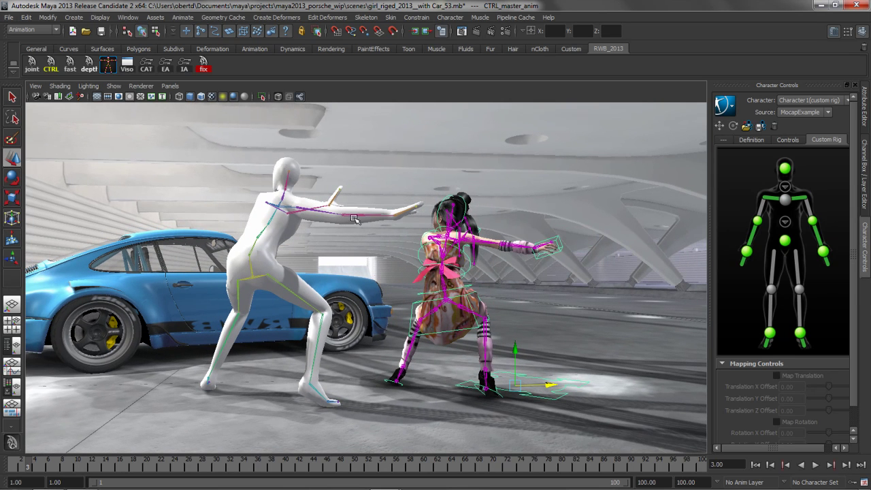
- Play back the retargeted cartwheel on both figures and scrub back to frame 1
key("alt+v")
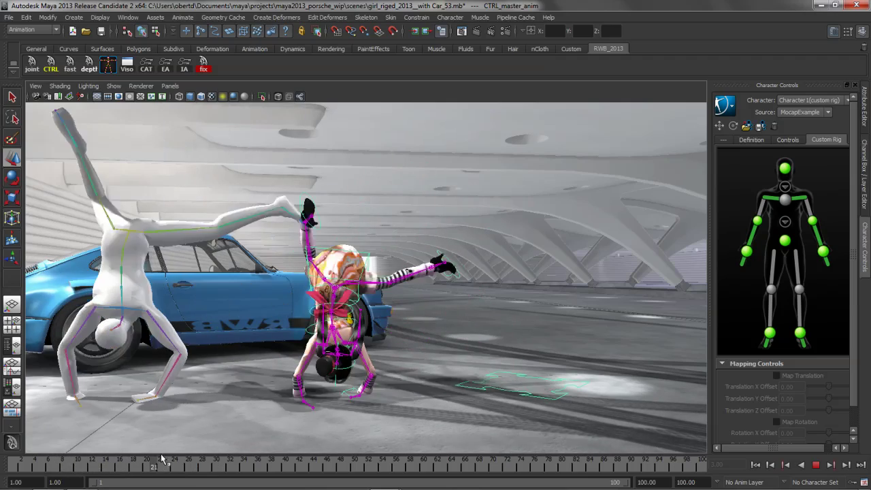
left_click_drag(178, 451, 15, 423)
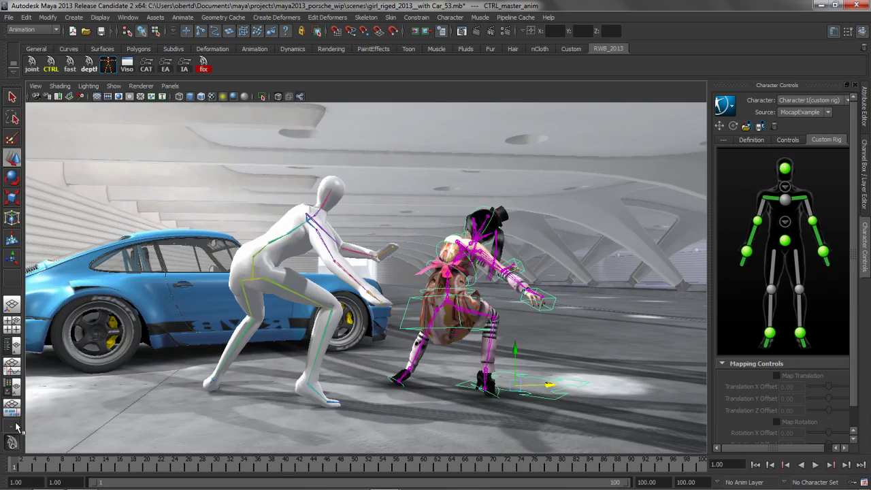
- Play the retargeted animation from the start on both figures and stop at frame 8
key("alt+v")
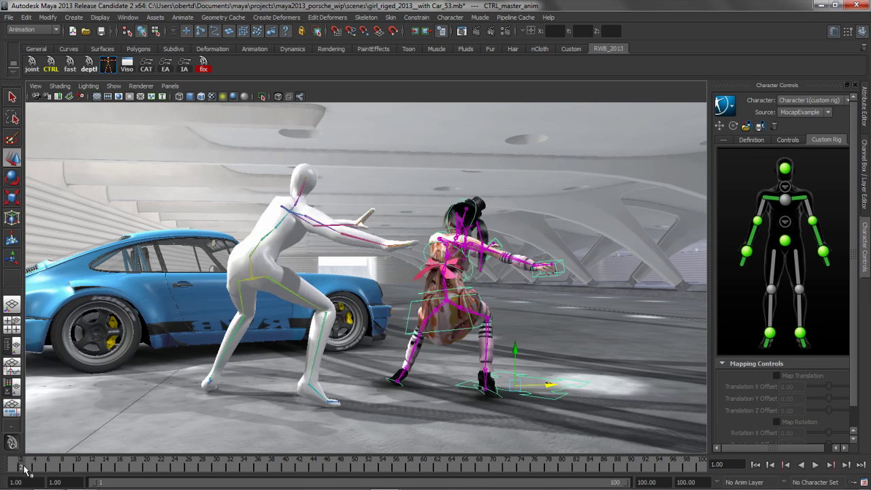
key("alt+v")
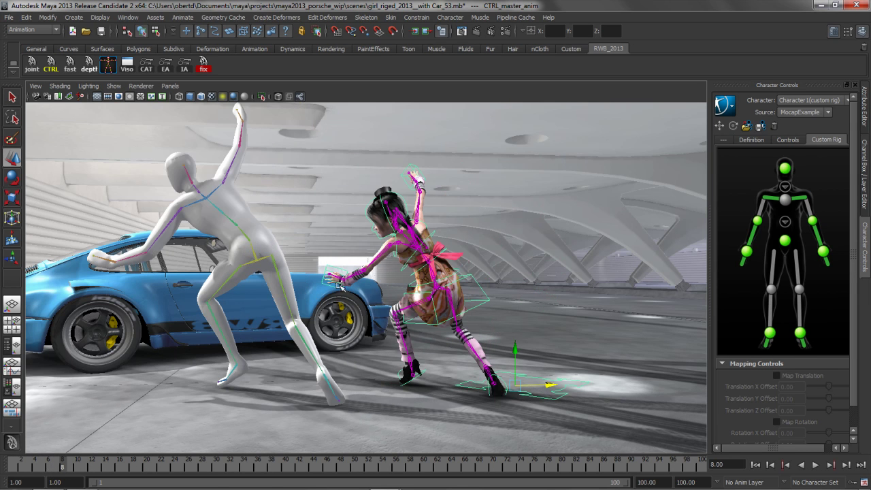
left_click_drag(388, 246, 290, 238, "alt")
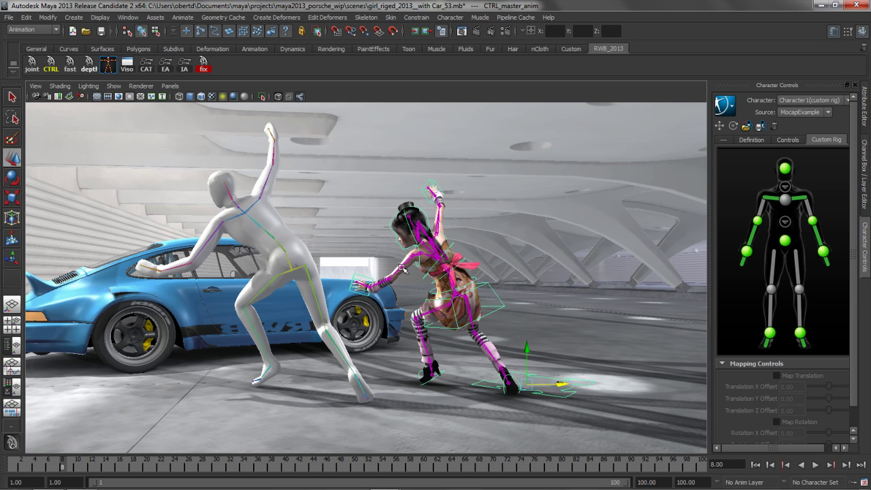
- Import CharacterControlsConfig_Girl.xml as the UI configuration for Character1's HumanIK controls view
left_click(756, 139)
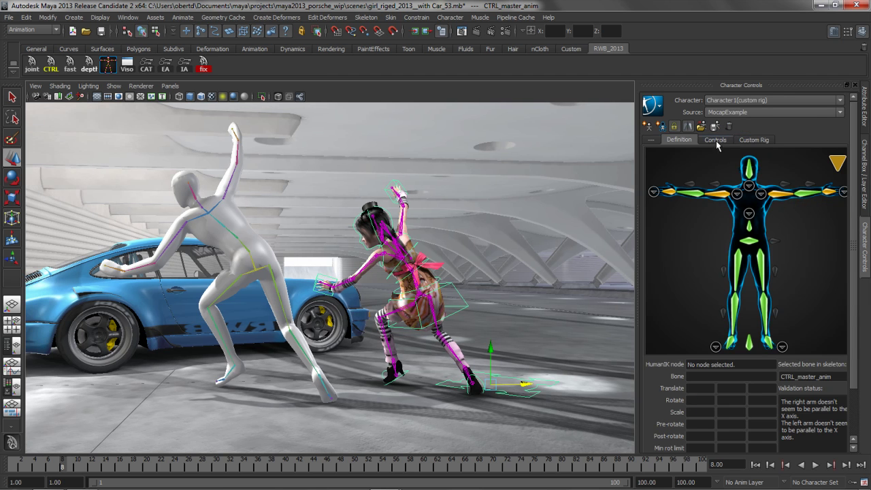
left_click(716, 139)
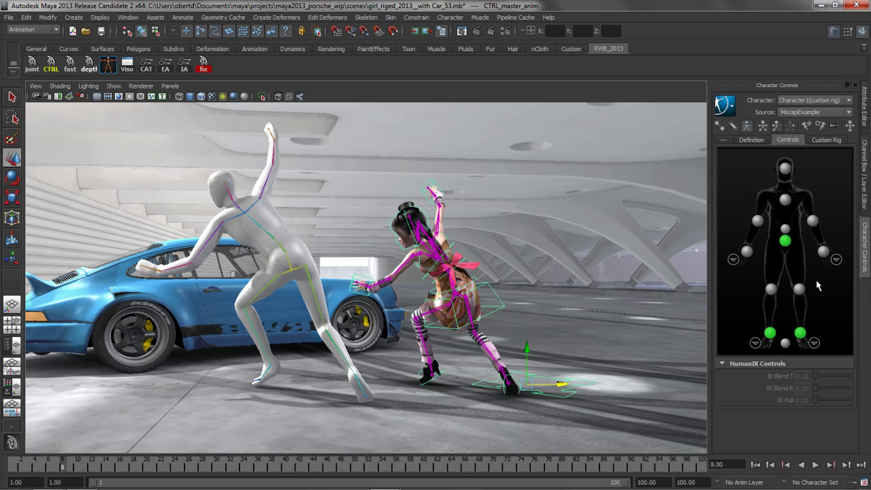
left_click(725, 105)
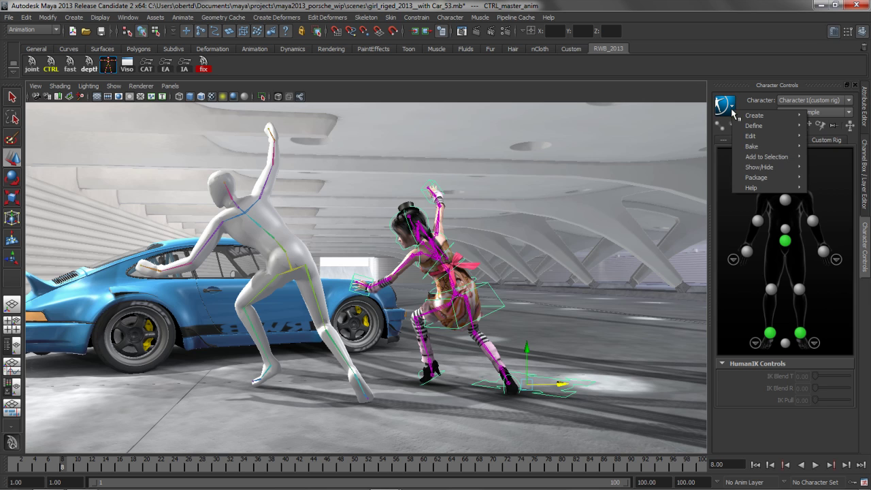
mouse_move(758, 131)
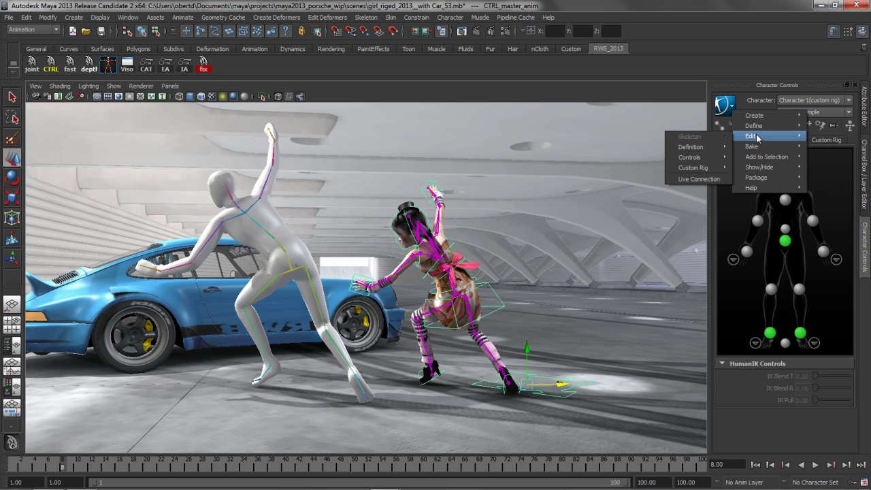
mouse_move(692, 167)
left_click(784, 230)
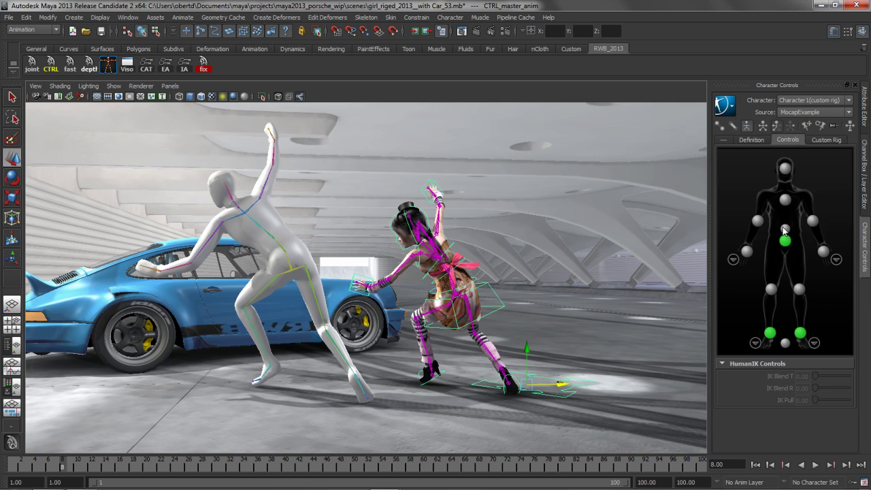
left_click(269, 175)
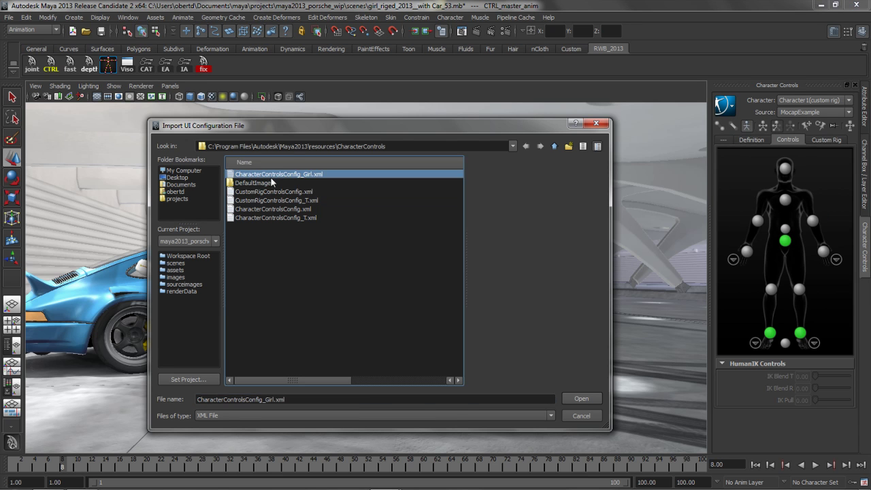
left_click(581, 398)
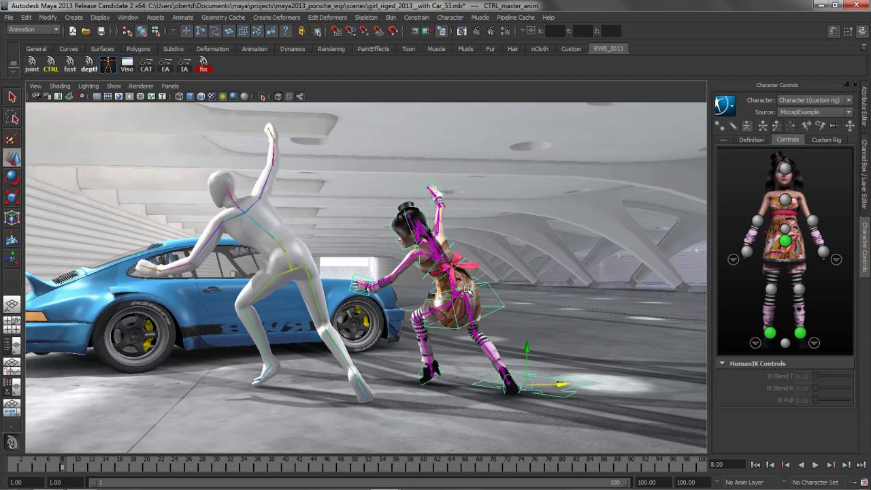
- Go to frame 11 and set both IK Blend T and IK Pull to 1.00 on the girl's left hand effector
left_click_drag(64, 469, 102, 480)
left_click_drag(405, 320, 643, 405, "alt")
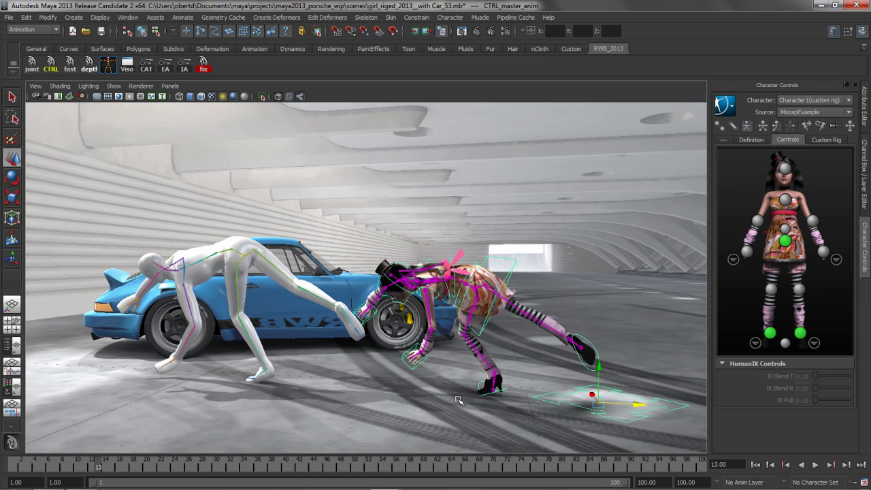
mouse_move(101, 468)
left_mouse_down()
mouse_move(116, 469)
mouse_move(85, 471)
left_mouse_up()
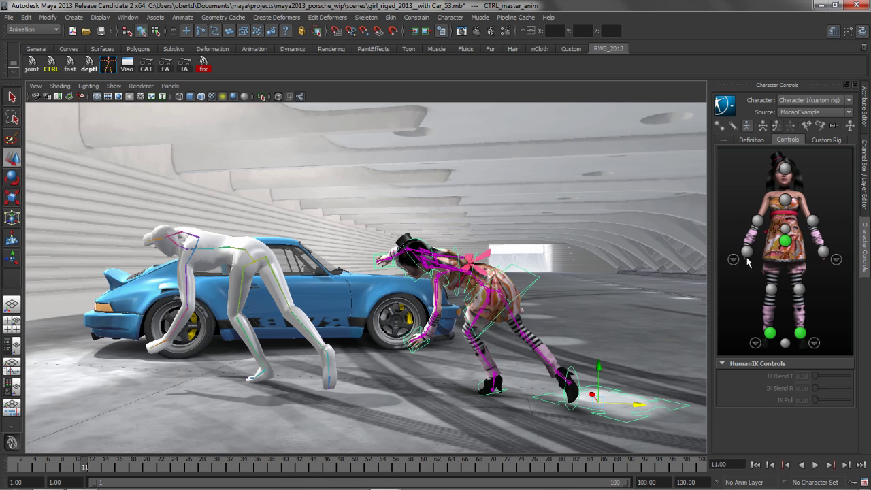
left_click(823, 252)
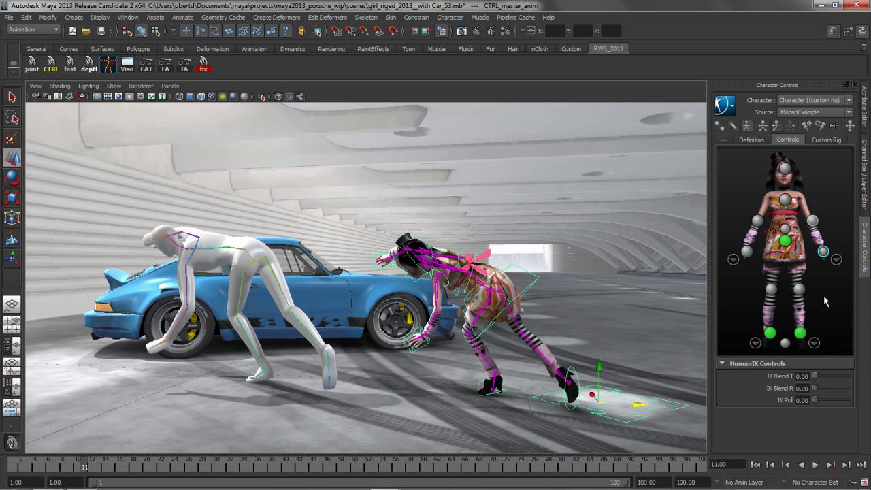
left_click_drag(817, 376, 849, 379)
mouse_move(817, 403)
left_mouse_down()
mouse_move(858, 403)
mouse_move(832, 401)
left_mouse_up()
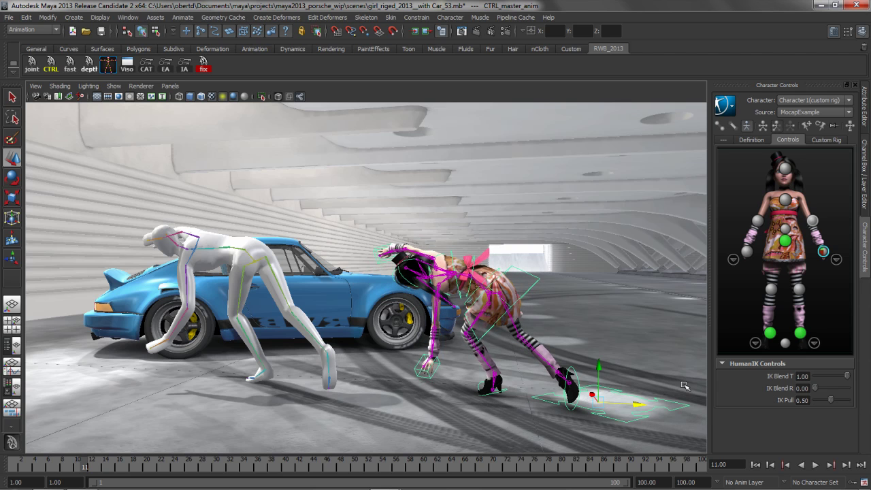
left_click_drag(492, 329, 506, 311, "alt")
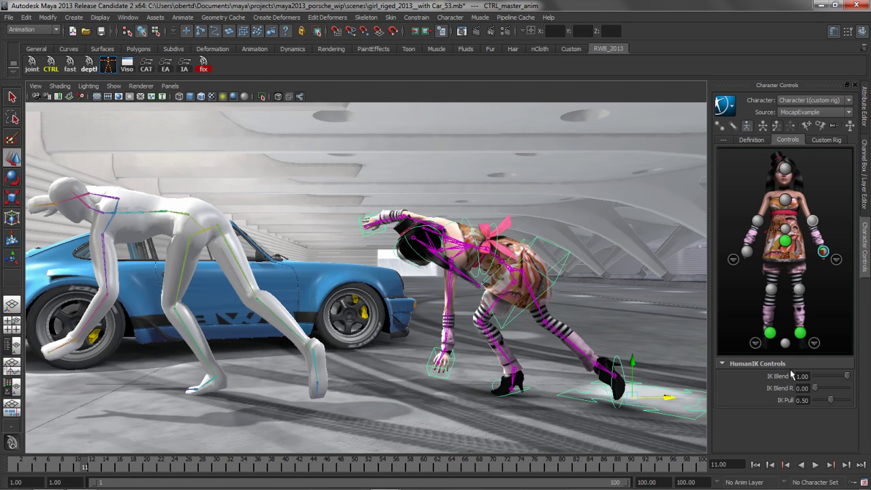
left_click_drag(833, 403, 850, 402)
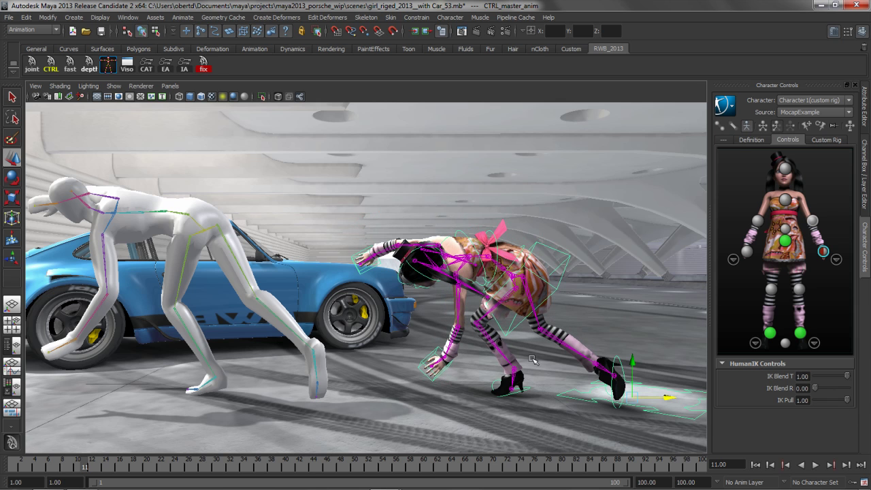
- Set the girl's right hand effector to IK Blend T 0.92 and IK Pull 1.00, and scrub back to frame 7
middle_click_drag(449, 355, 434, 355, "alt")
scroll(434, 355, "down", 1)
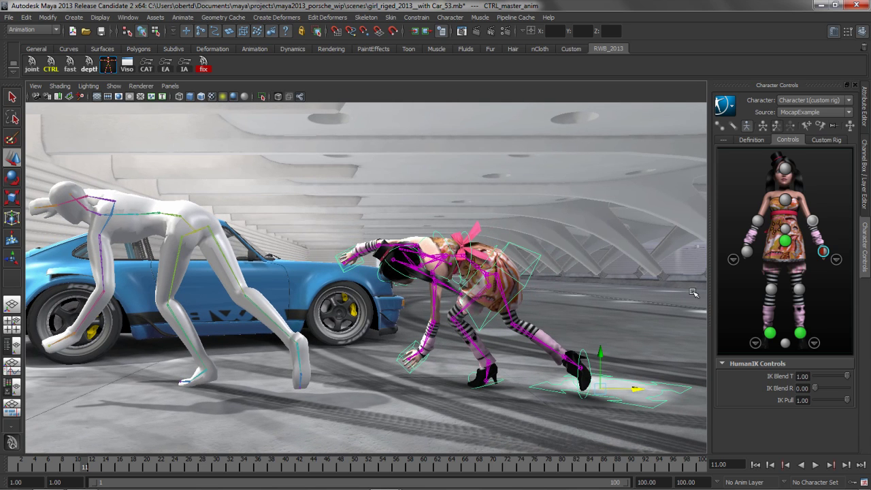
left_click(746, 251)
left_click_drag(816, 376, 845, 375)
left_click_drag(816, 400, 848, 400)
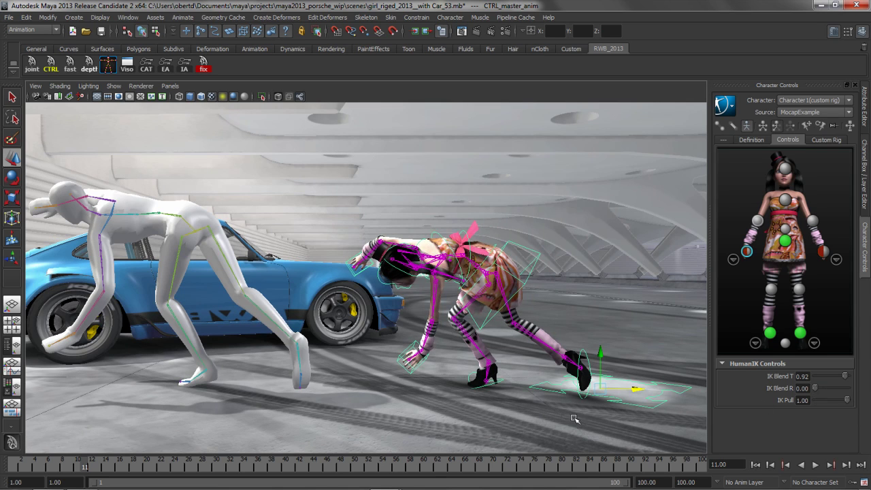
left_click_drag(92, 466, 56, 462)
- Open the HumanIK definition properties of Character1 and expand the Floor Contact settings for feet and hands
left_click(725, 106)
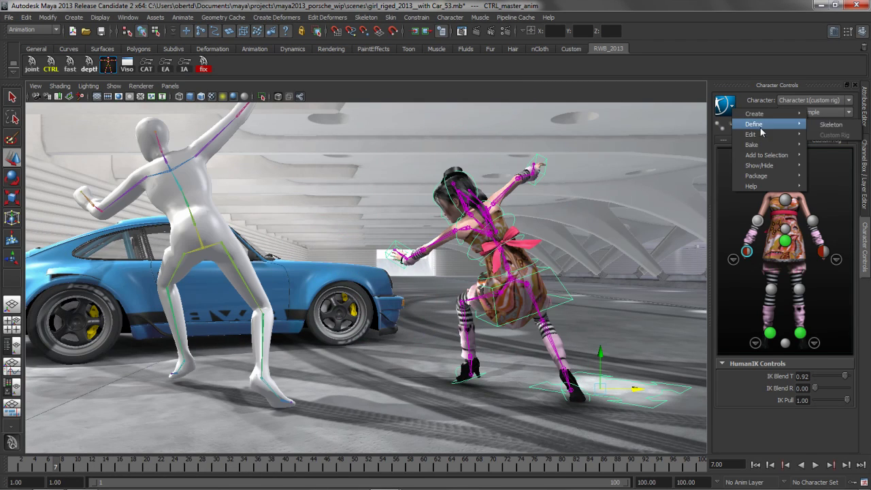
mouse_move(767, 137)
mouse_move(713, 148)
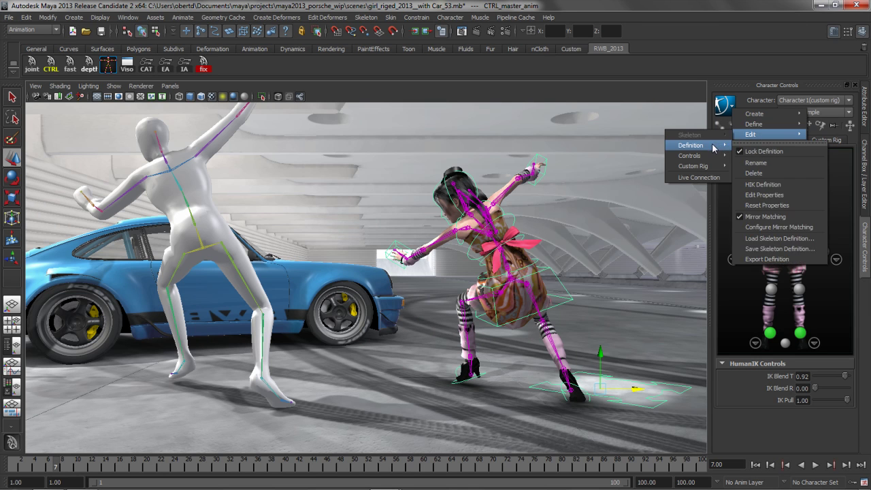
left_click(764, 195)
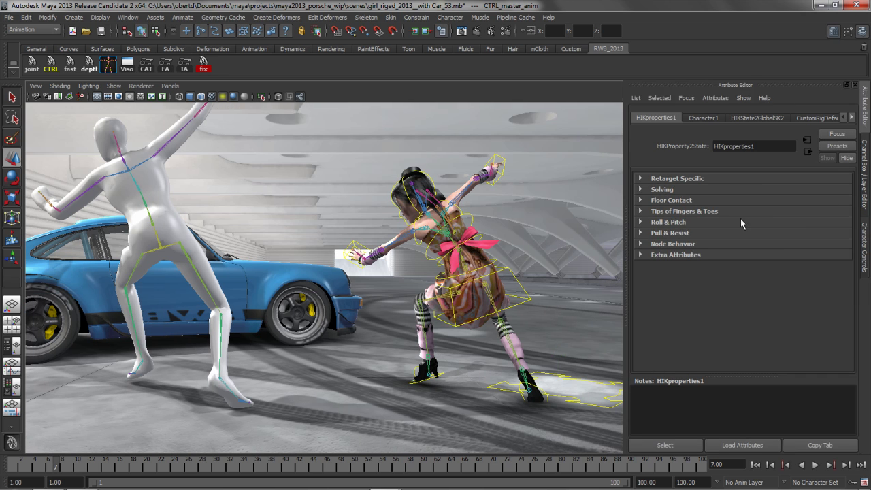
left_click(639, 201)
left_click(640, 224)
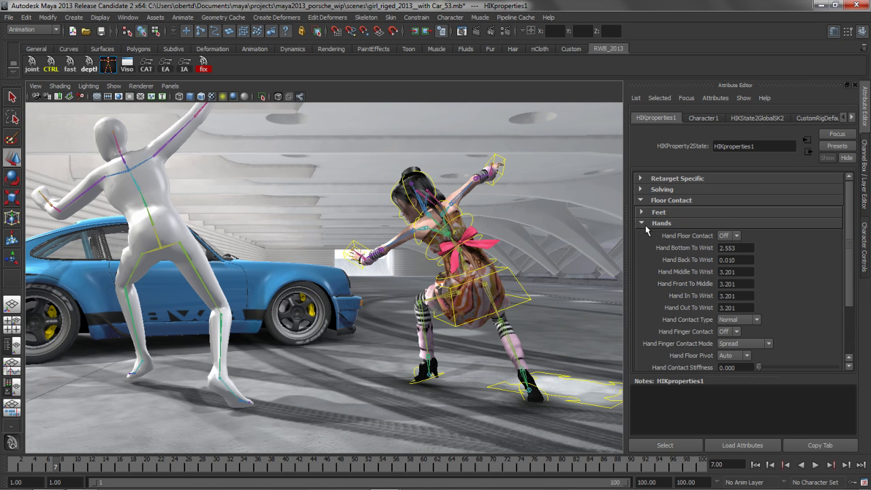
left_click(640, 213)
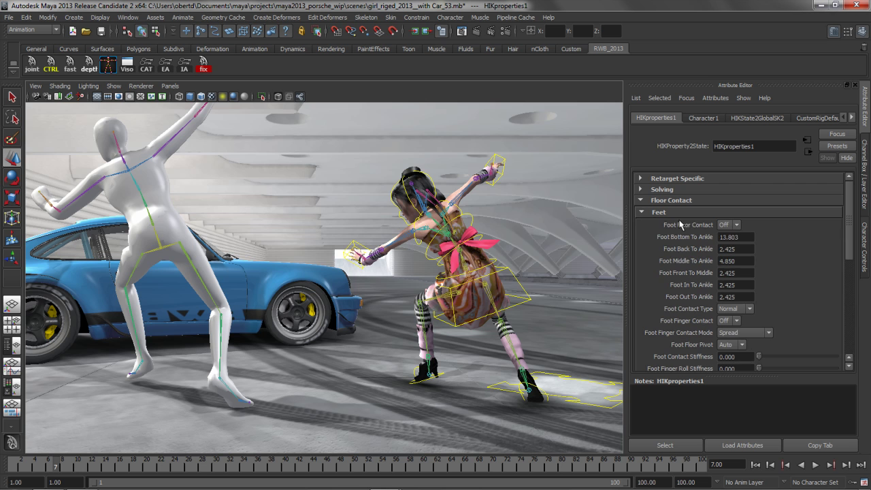
left_click(728, 226)
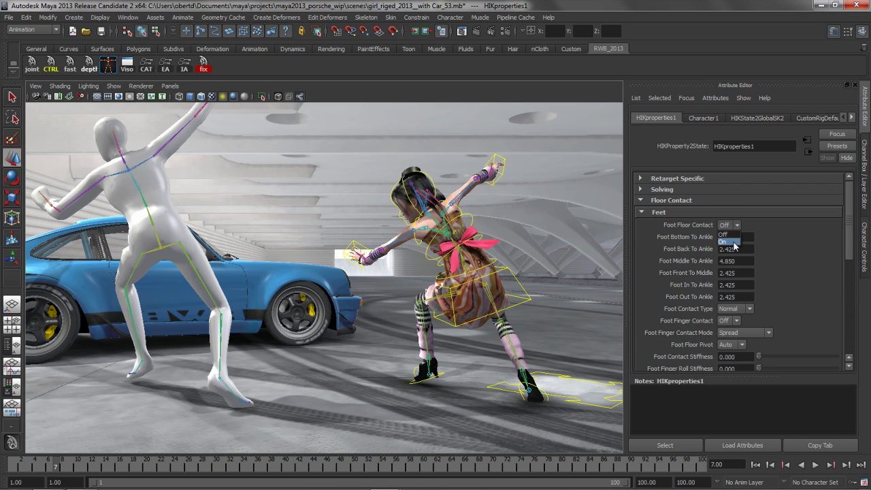
left_click(642, 213)
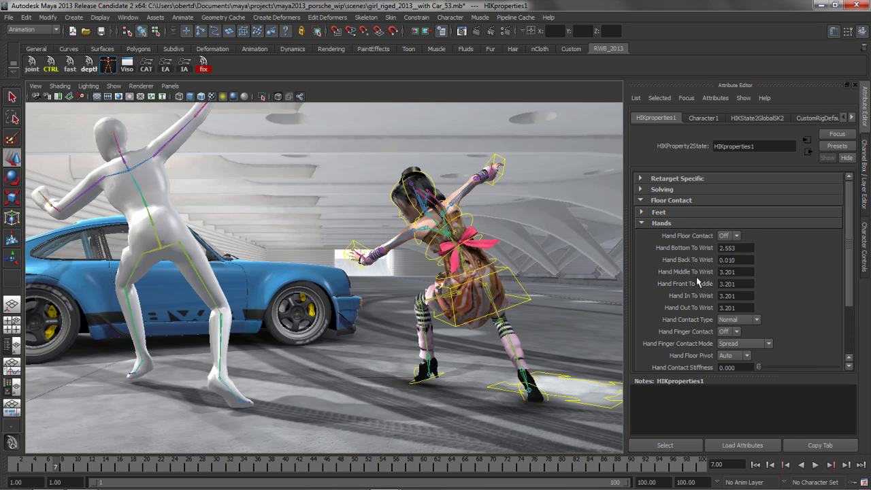
- At frame 19, turn on Hand Floor Contact and raise Hand Bottom To Wrist to about 5.1
left_click_drag(65, 465, 151, 462)
left_click(732, 235)
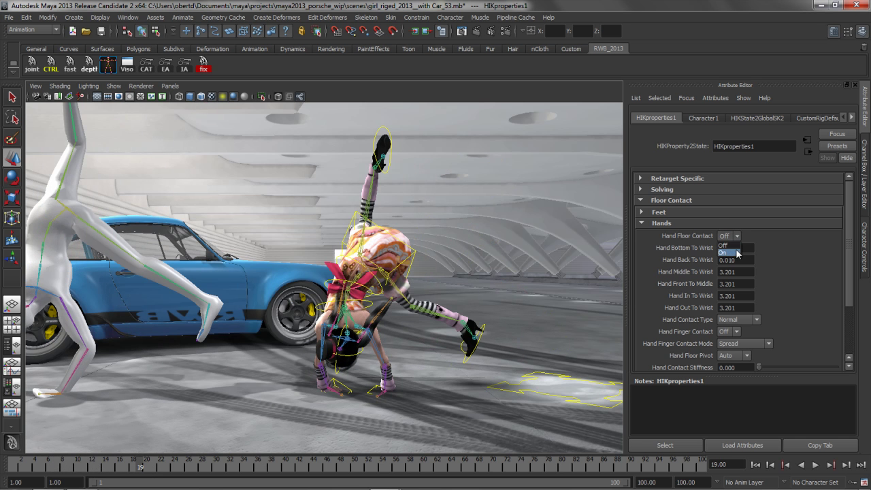
left_click(737, 249)
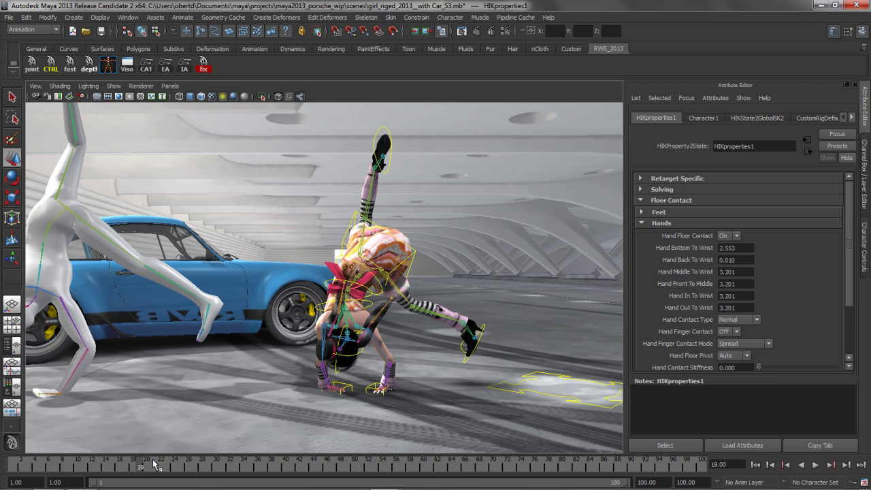
left_click_drag(749, 247, 864, 252, "ctrl")
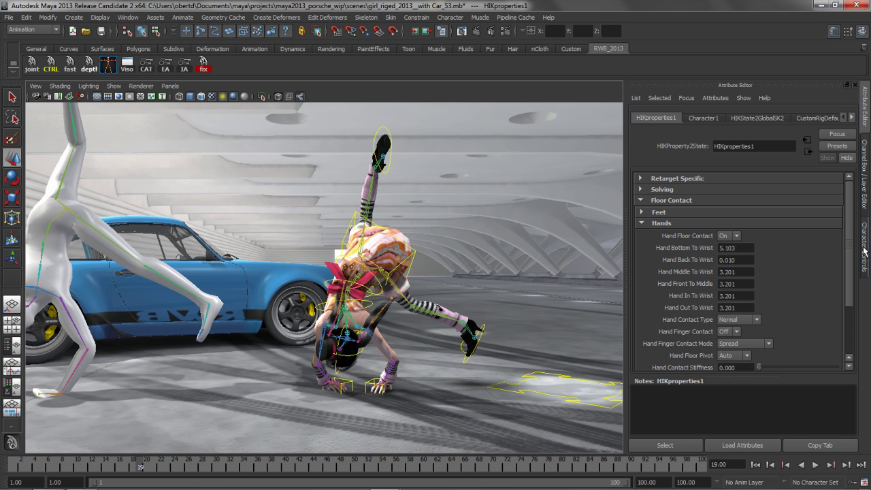
mouse_move(739, 248)
left_mouse_down("ctrl")
mouse_move(765, 249)
mouse_move(736, 250)
left_mouse_up("ctrl")
- Turn on Foot Floor Contact and play back the cartwheel to check the floor contacts, stopping at frame 5
left_click(643, 213)
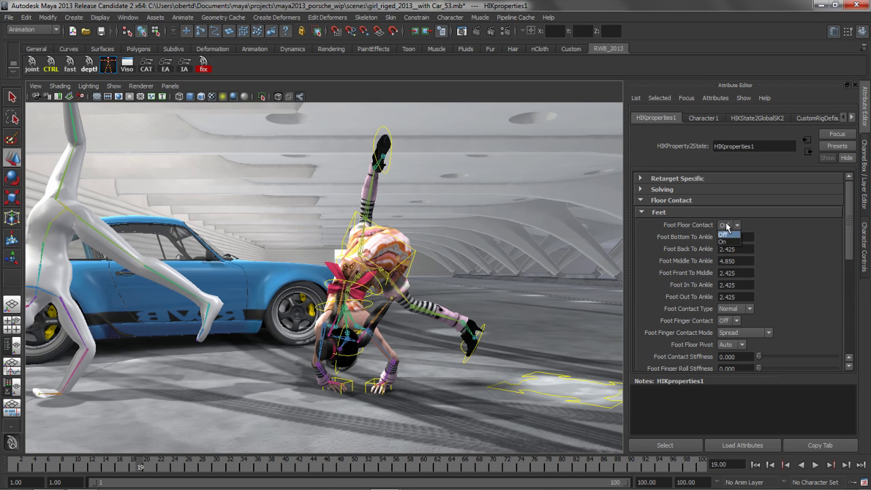
key("alt+v")
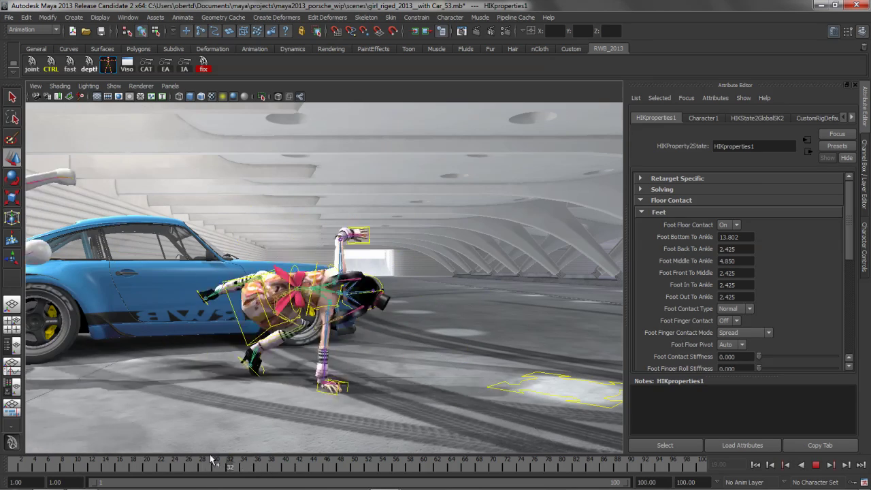
key("alt+v")
left_click_drag(457, 291, 393, 273, "alt")
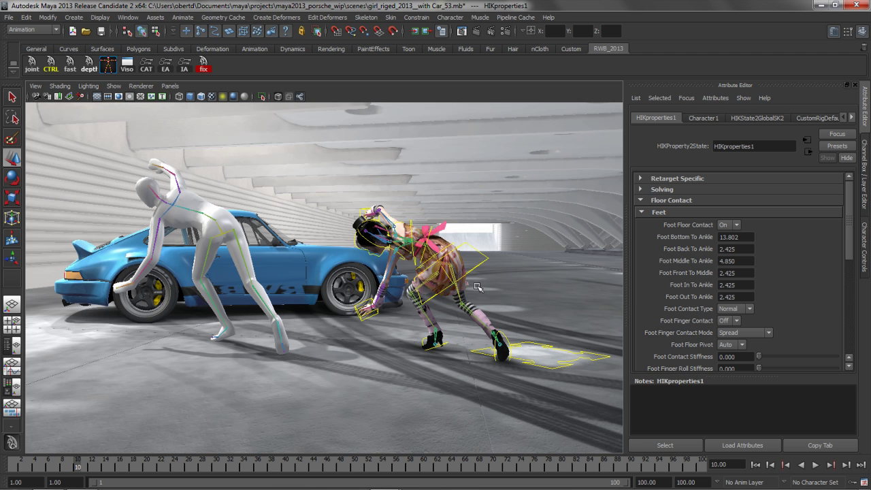
key("alt+v")
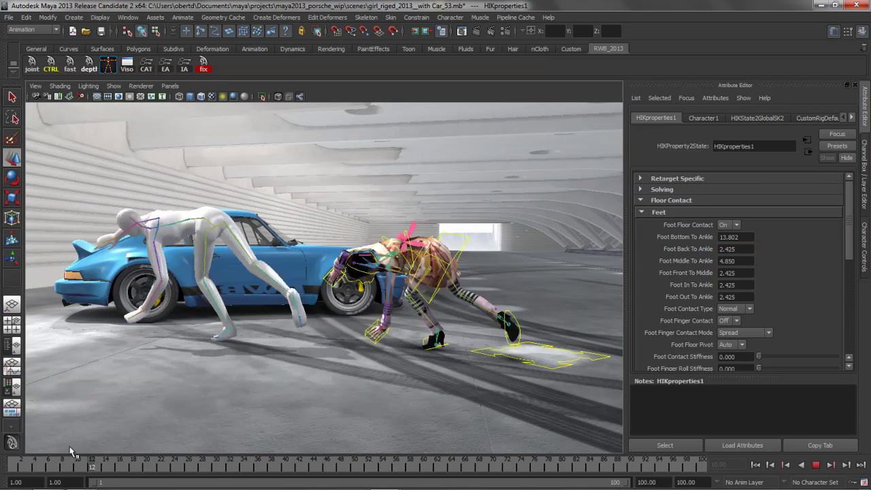
key("alt+v")
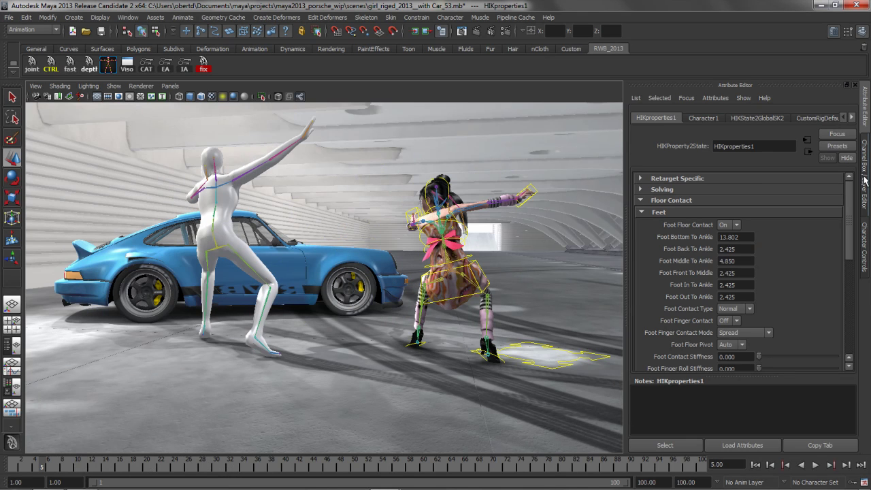
- Bake the retargeted cartwheel to the girl's custom rig, play it back, and return to frame 1
left_click(865, 235)
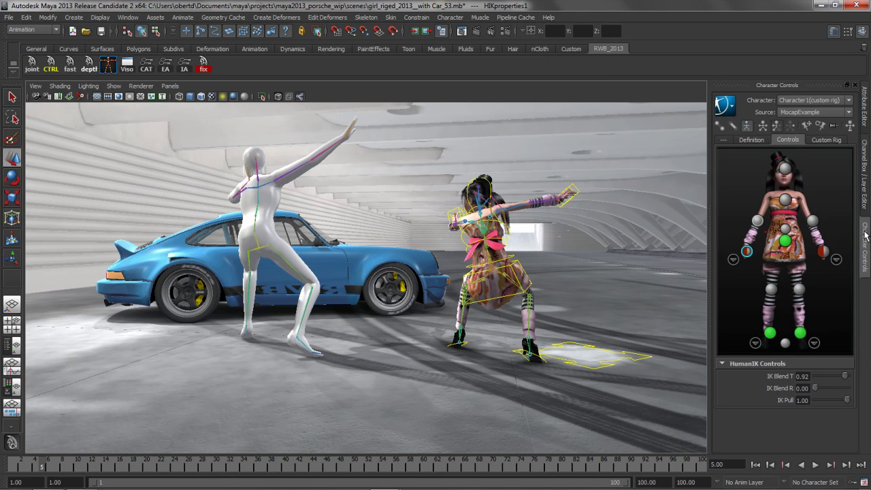
left_click(725, 104)
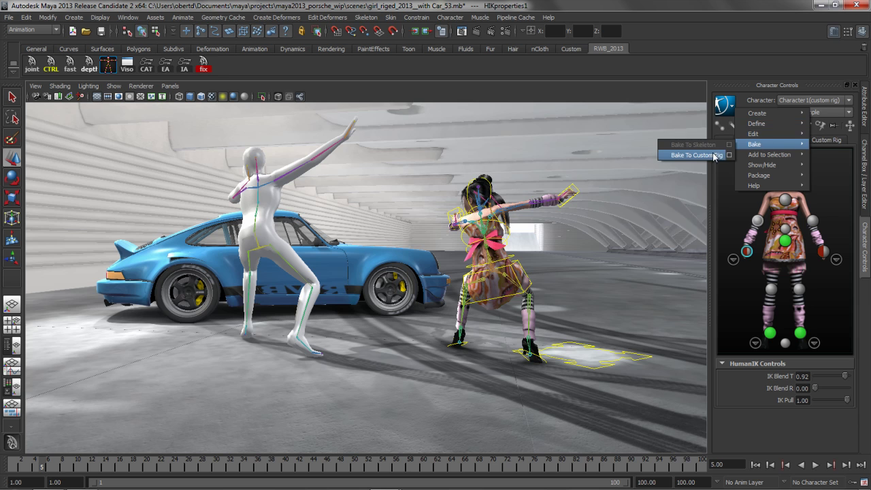
left_click(708, 158)
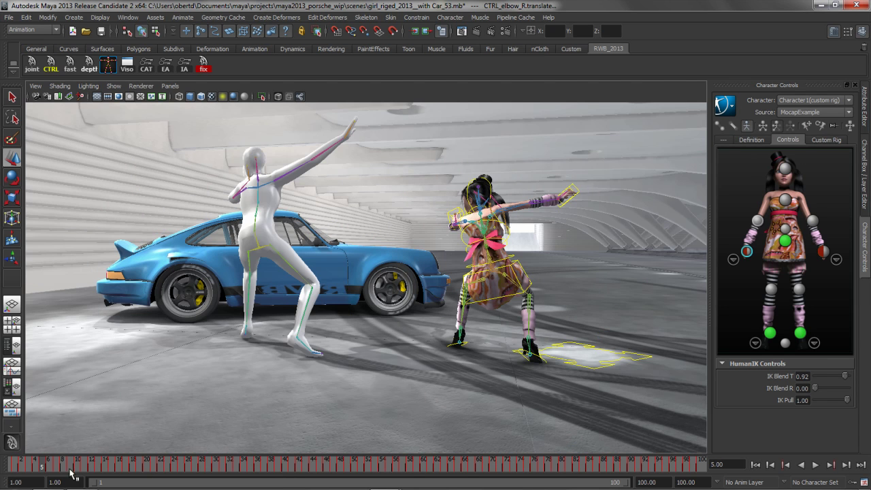
key("alt+v")
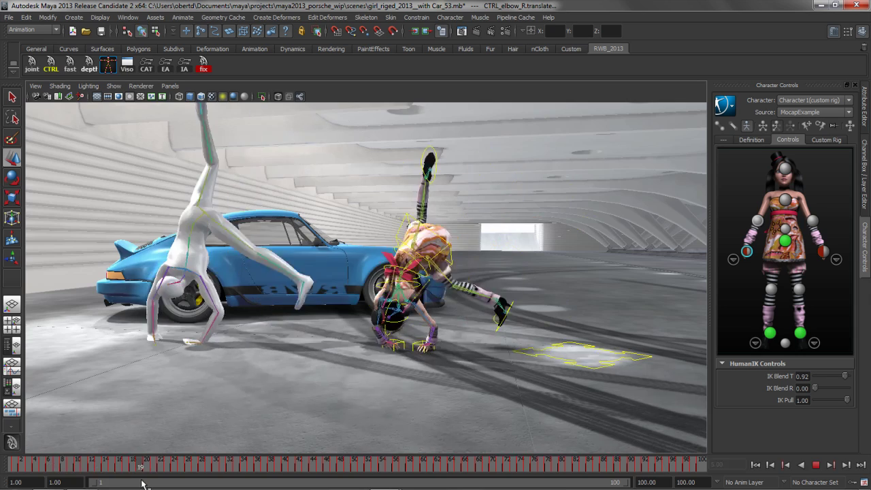
left_click_drag(171, 484, 6, 463)
- Hide the skeleton joints of both characters in the viewport, leaving the girl's rig control curves shown
left_click_drag(393, 281, 347, 280, "alt")
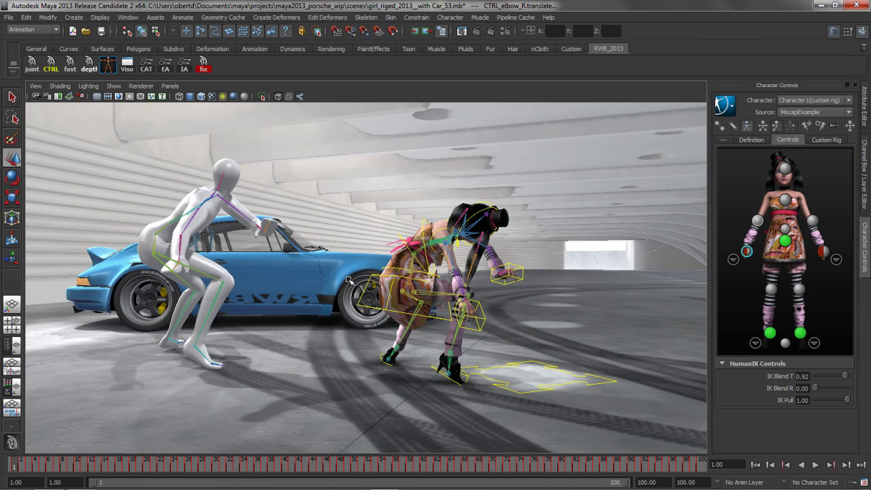
left_click(50, 68)
left_click_drag(489, 258, 462, 255, "alt")
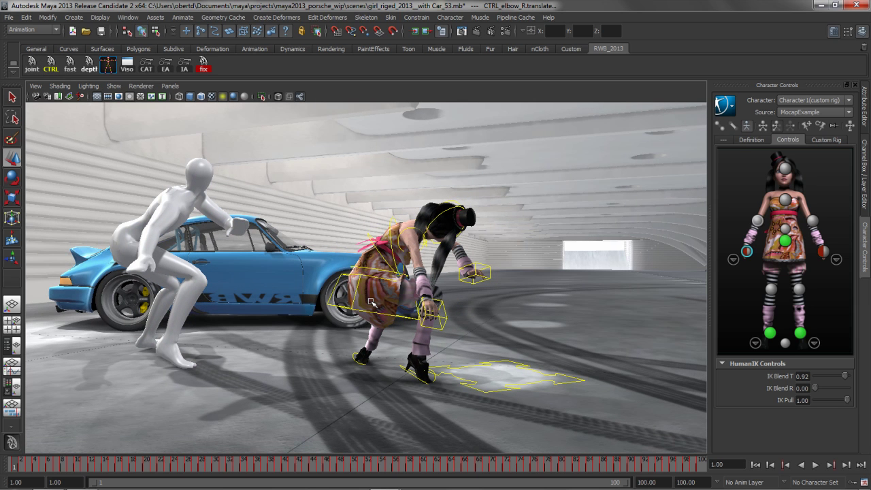
- Switch to the Persp/Outliner layout, select CTRL_master_anim, and expand its child controls
key("space")
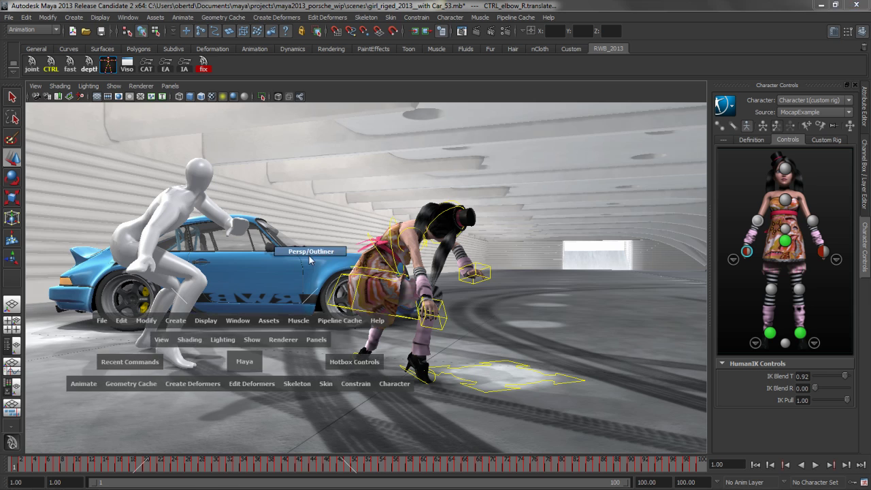
left_click(310, 252)
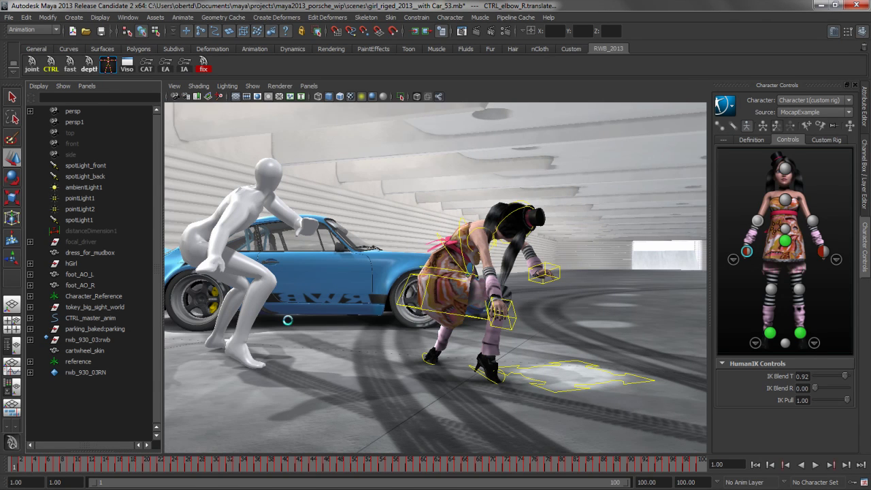
left_click(78, 318)
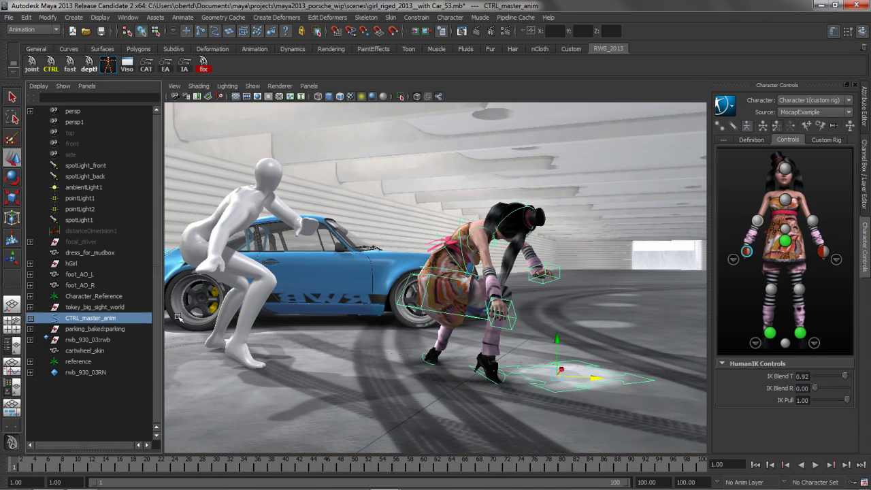
left_click(30, 318)
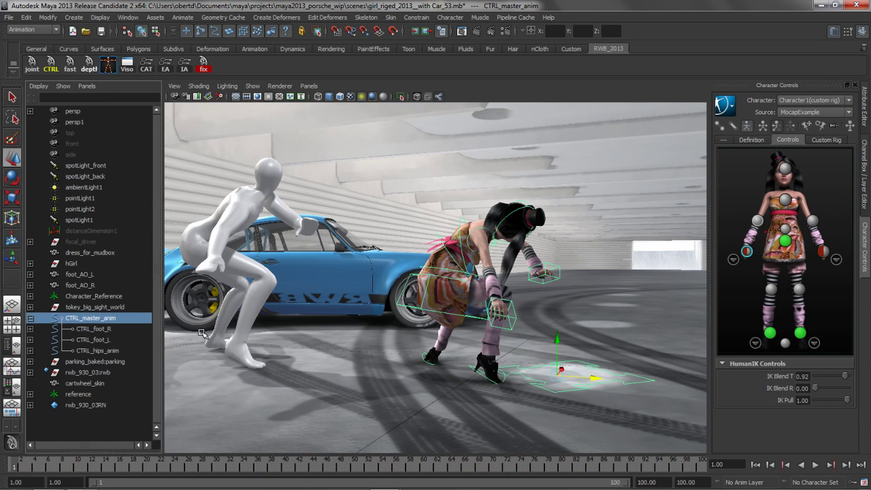
- Switch to the perspective and Graph Editor layout, expand CTRL_master_anim to load all its child controls' curves, and frame them
key("space")
left_click_drag(354, 220, 308, 221)
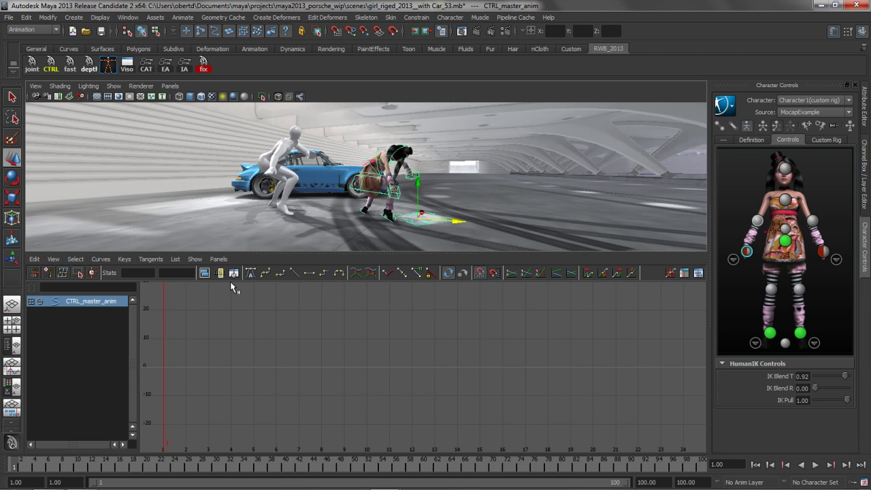
left_click(30, 301)
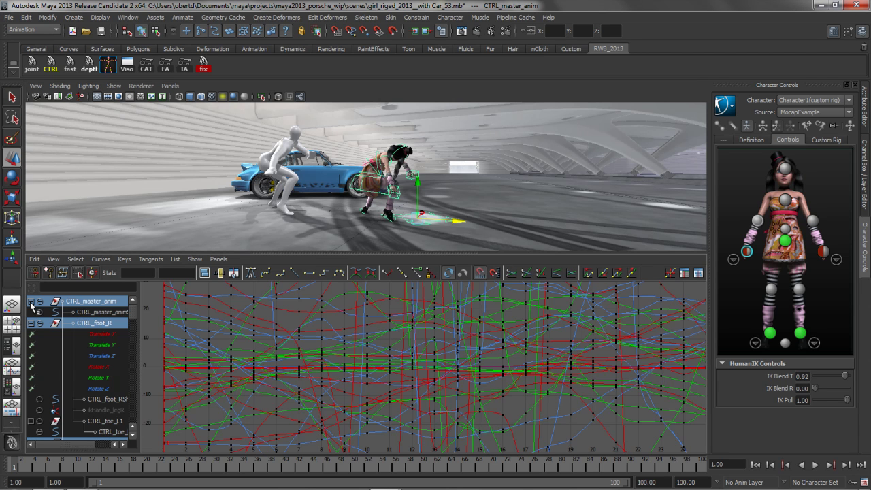
key("a")
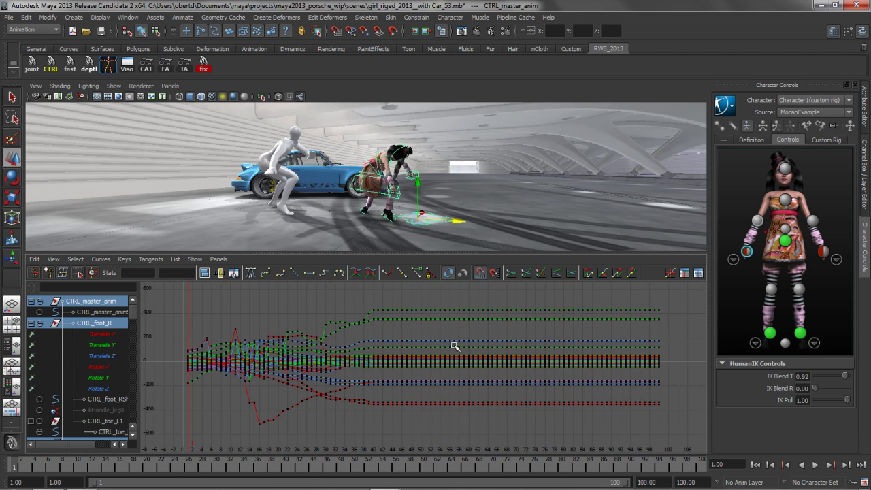
- Scrub and play back the baked cartwheel to review it against the curves, stopping at frame 21
mouse_move(27, 469)
left_mouse_down()
mouse_move(192, 475)
mouse_move(78, 473)
left_mouse_up()
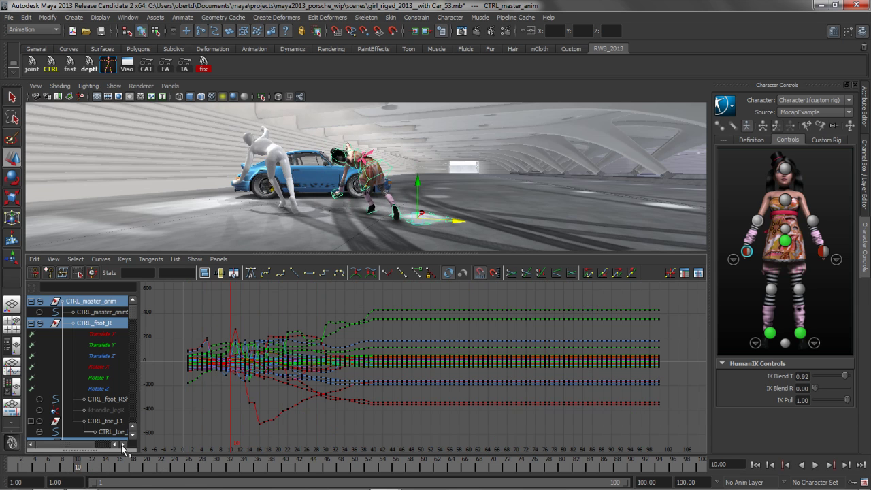
mouse_move(427, 232)
left_mouse_down("alt")
mouse_move(457, 209)
mouse_move(433, 216)
mouse_move(445, 211)
mouse_move(419, 238)
left_mouse_up("alt")
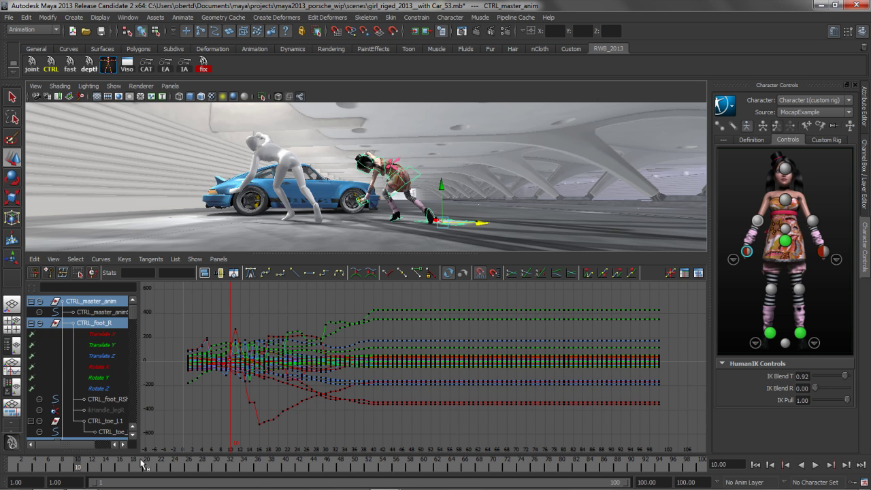
key("alt+v")
left_click(91, 466)
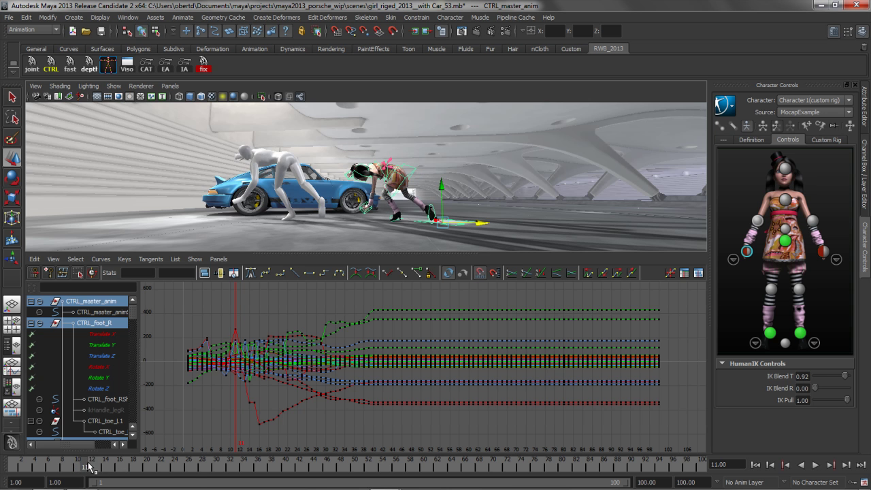
key("alt+v")
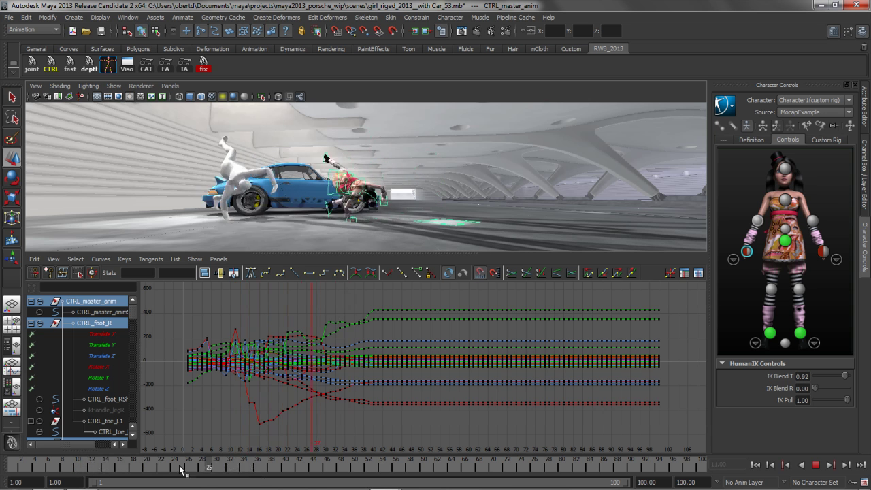
key("alt+v")
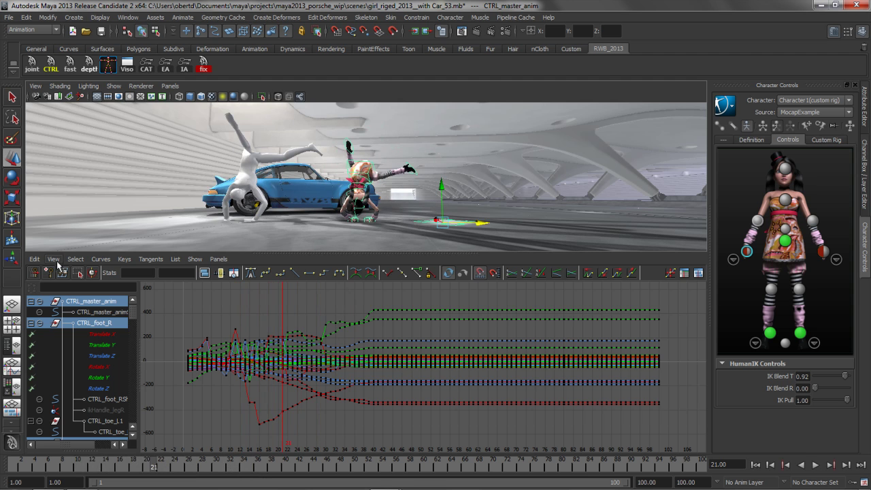
- With the Retime tool, add markers at about frames 16 and 68, retime the second to about frame 62, and add one at frame 30
left_click(91, 274)
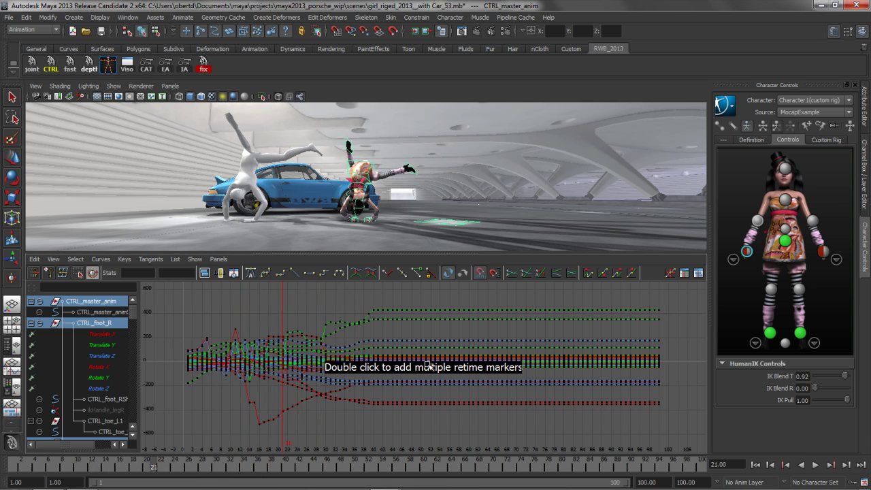
left_click(257, 299)
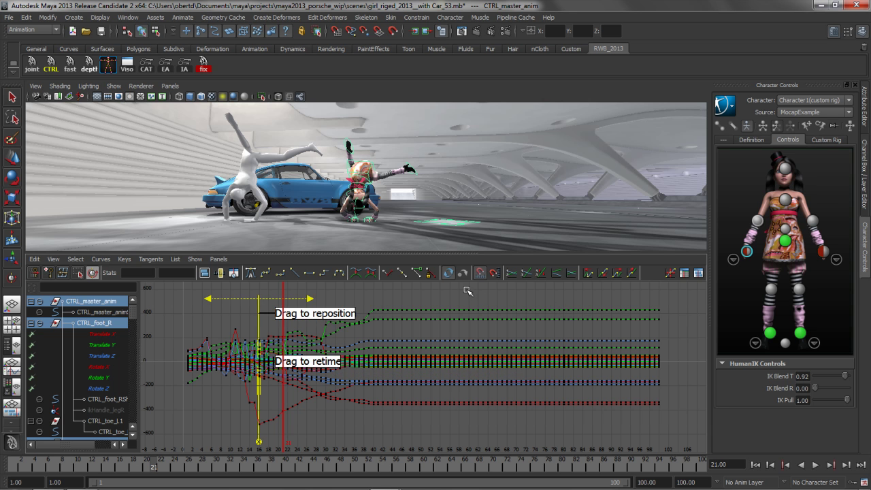
left_click(506, 298)
mouse_move(507, 368)
left_mouse_down()
mouse_move(389, 366)
mouse_move(535, 366)
mouse_move(468, 363)
mouse_move(487, 362)
left_mouse_up()
left_click(326, 307)
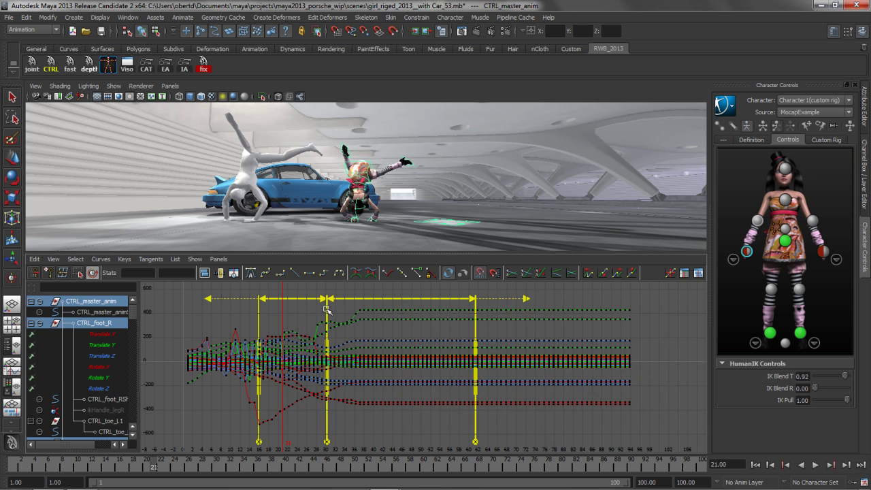
- Add a retime marker near frame 47, retime it to about frame 54, and retime the frame 30 marker to about frame 25
left_click(408, 302)
mouse_move(407, 349)
left_mouse_down()
mouse_move(442, 351)
mouse_move(398, 351)
mouse_move(442, 351)
left_mouse_up()
left_click_drag(327, 351, 303, 350)
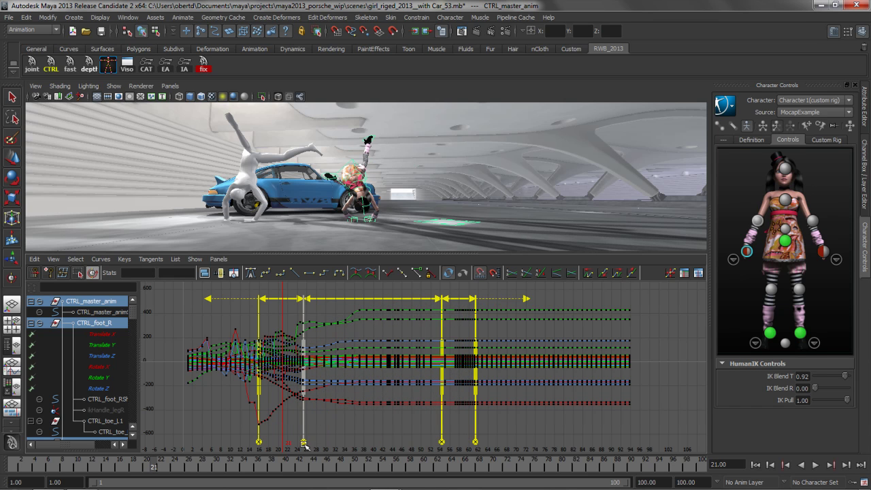
- Delete the retime marker near frame 25 and scrub to frame 23 to check the retimed pose
left_click(303, 443)
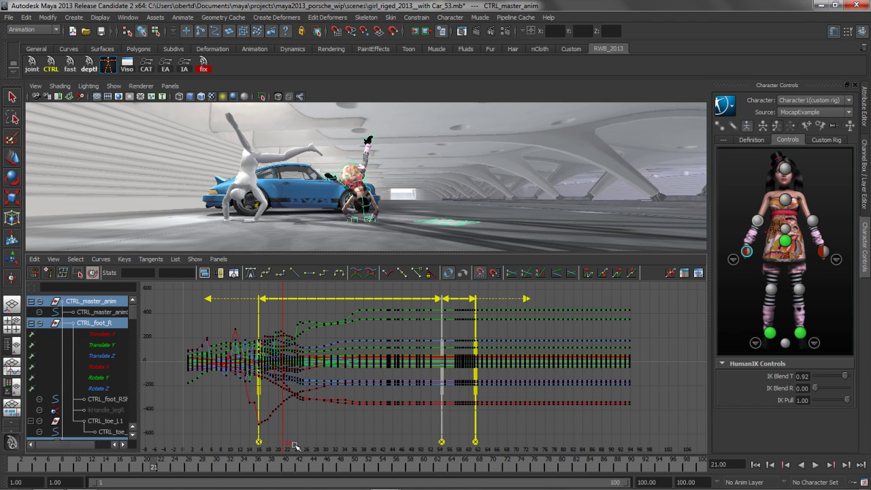
mouse_move(156, 475)
left_mouse_down()
mouse_move(340, 468)
mouse_move(175, 461)
left_mouse_up()
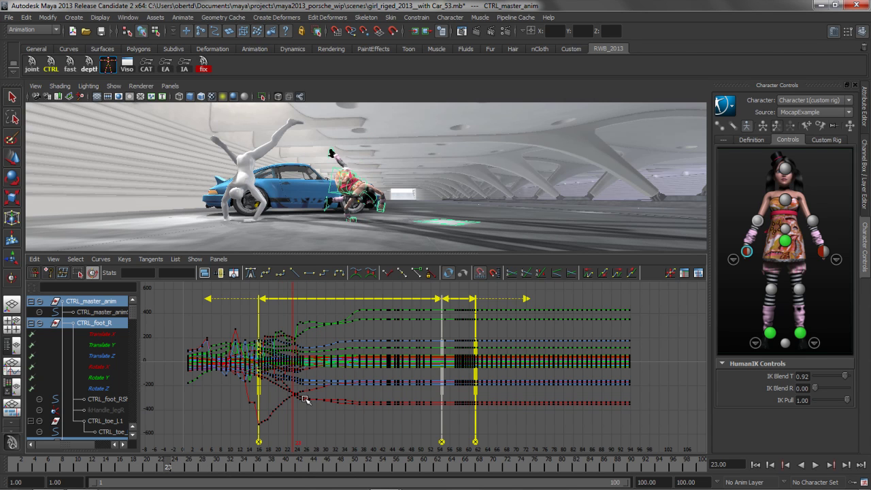